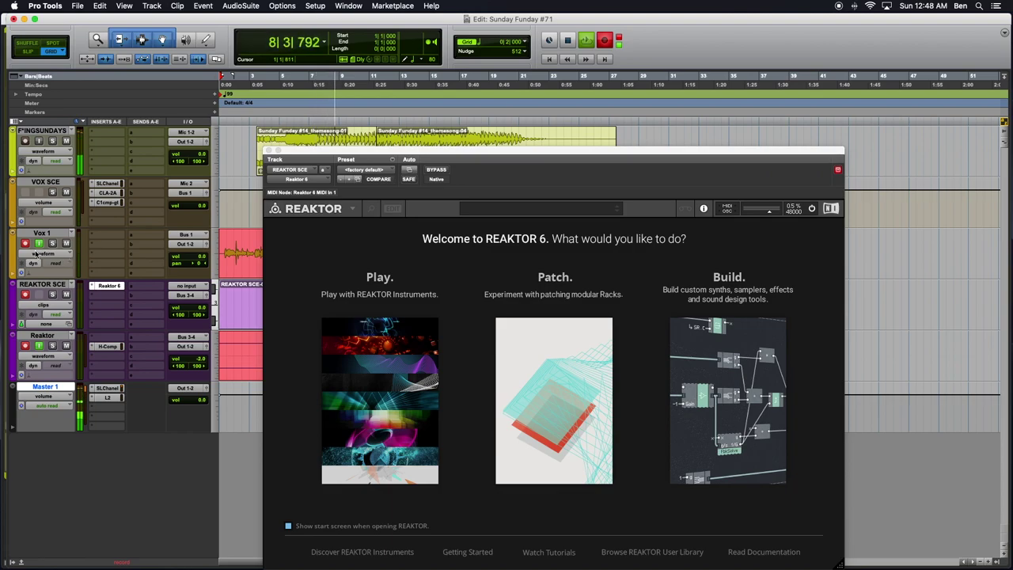
Load the recently used Super 8.ens ensemble into the Reaktor 6 plug-in and hide its browser pane
click(66, 193)
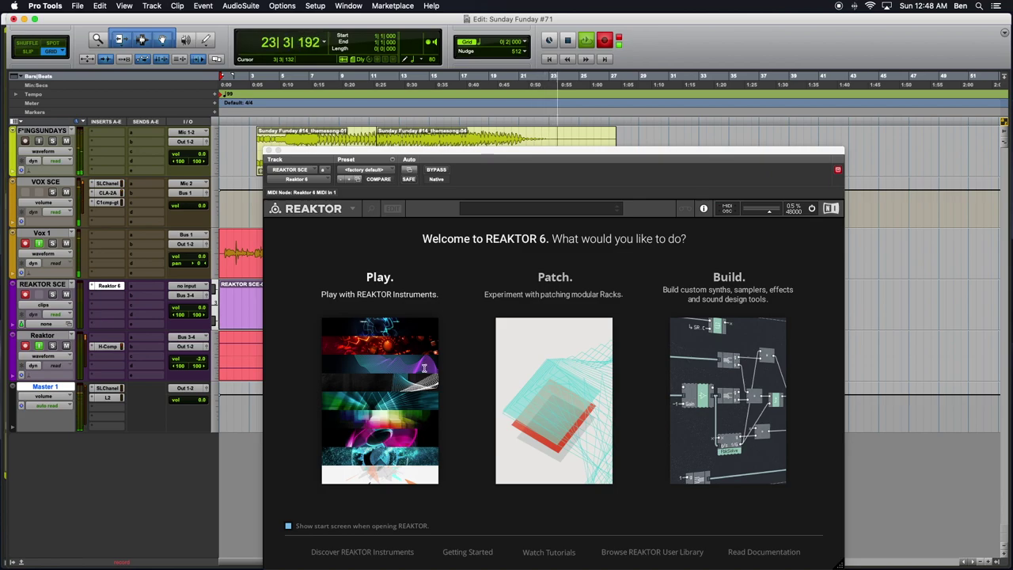
click(357, 208)
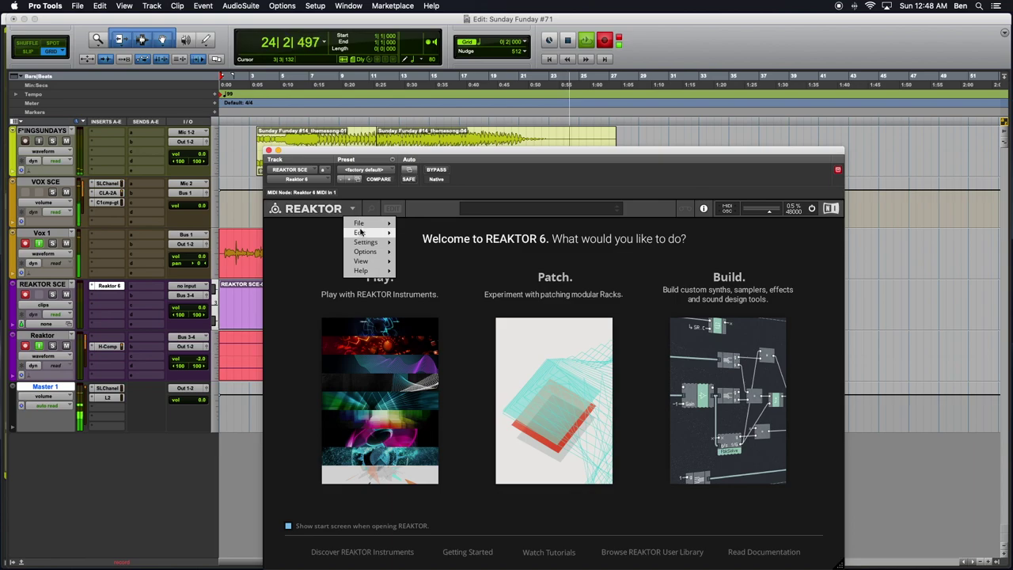
mouse_move(360, 232)
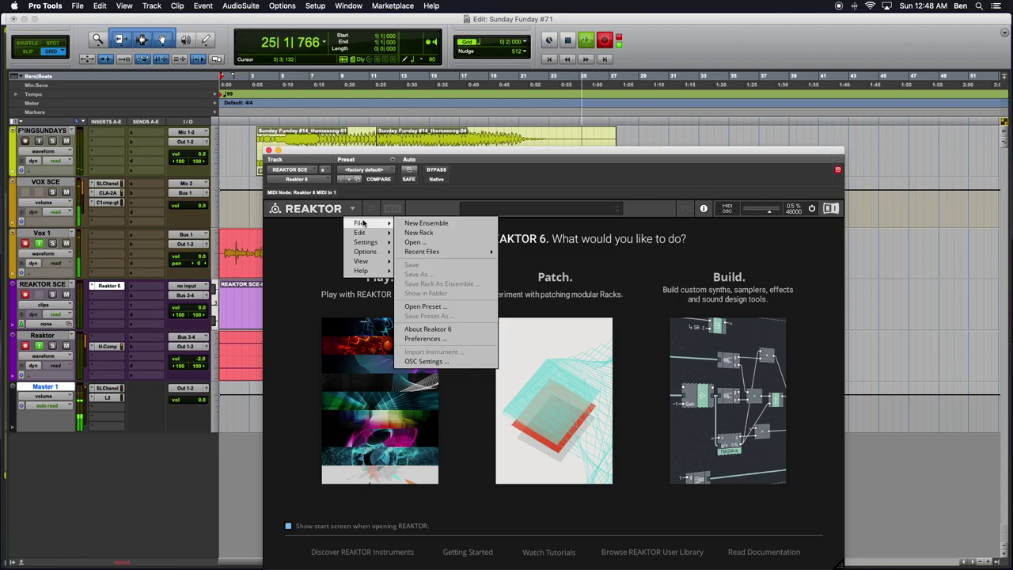
mouse_move(453, 252)
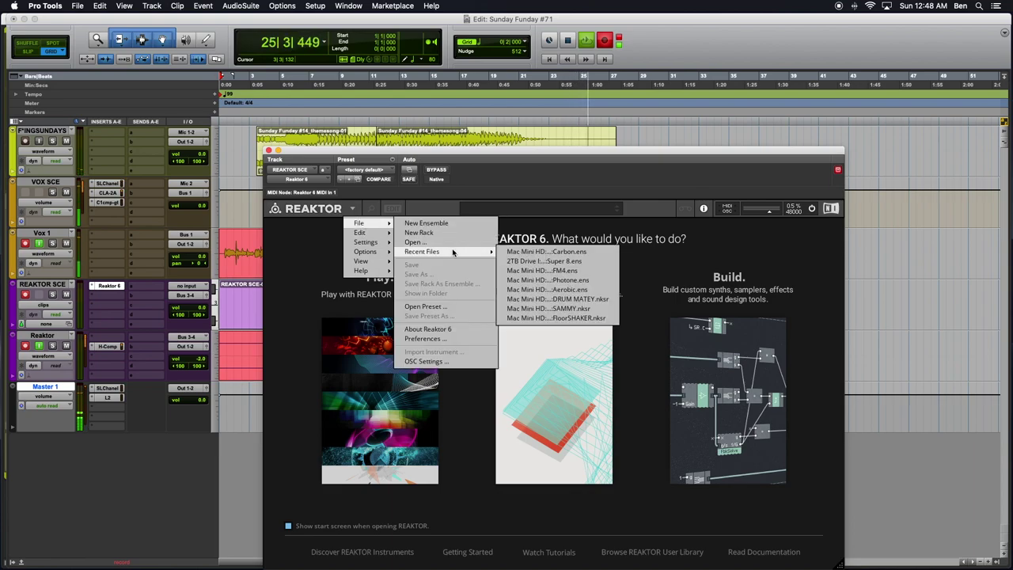
click(576, 262)
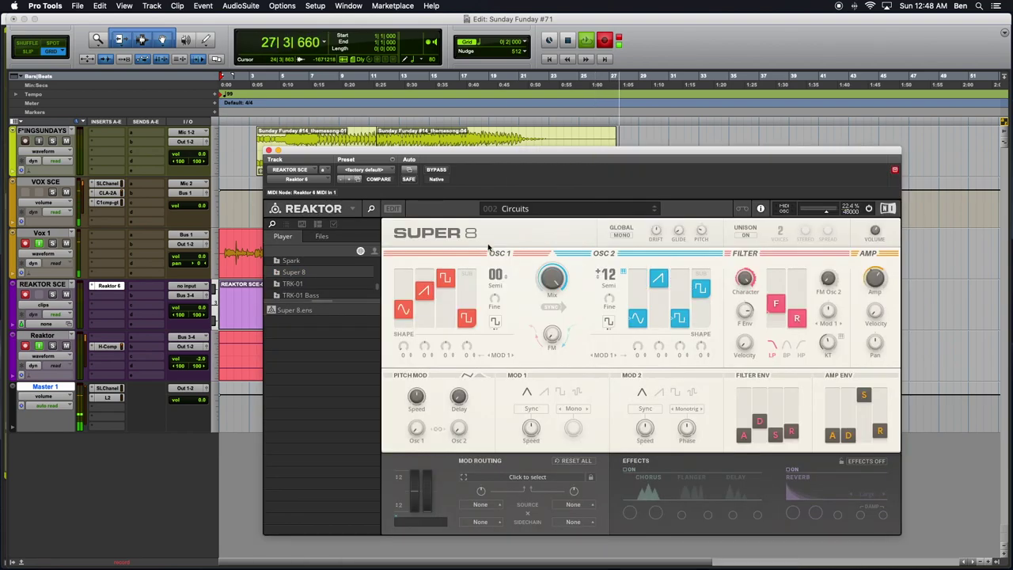
click(371, 208)
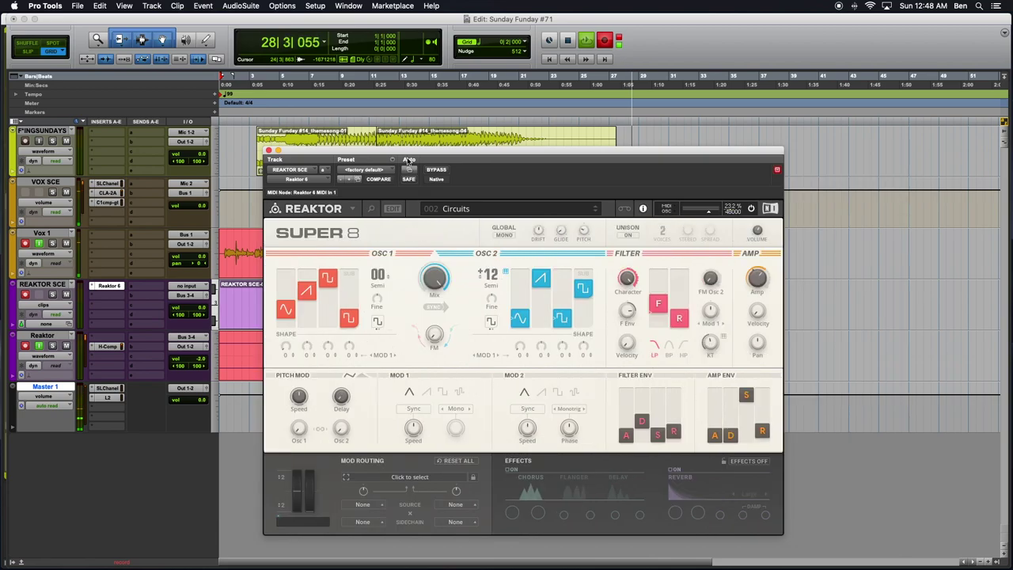
drag(428, 156, 440, 150)
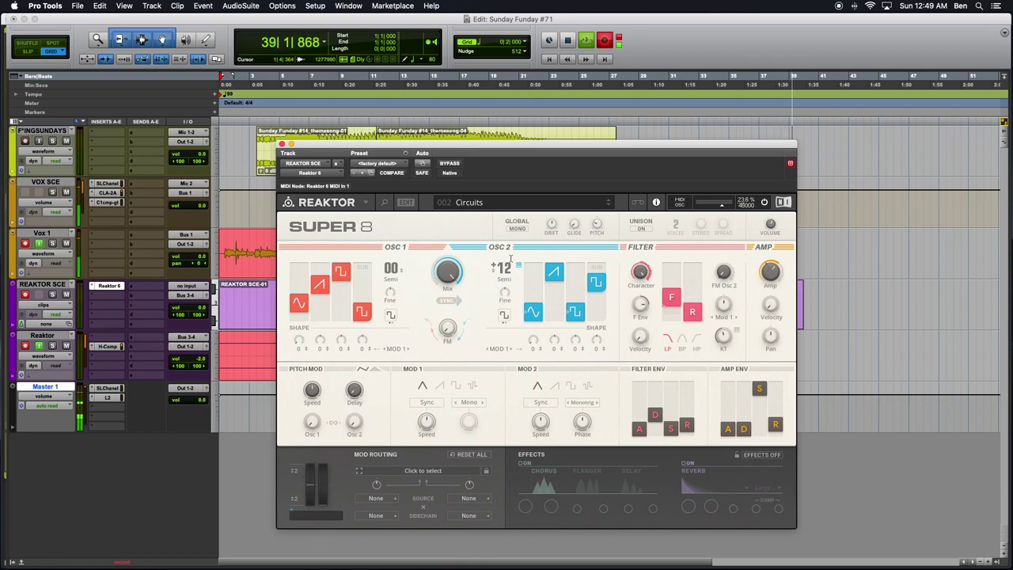
Look through the embedded Bass presets and reload the Circuits preset
click(453, 273)
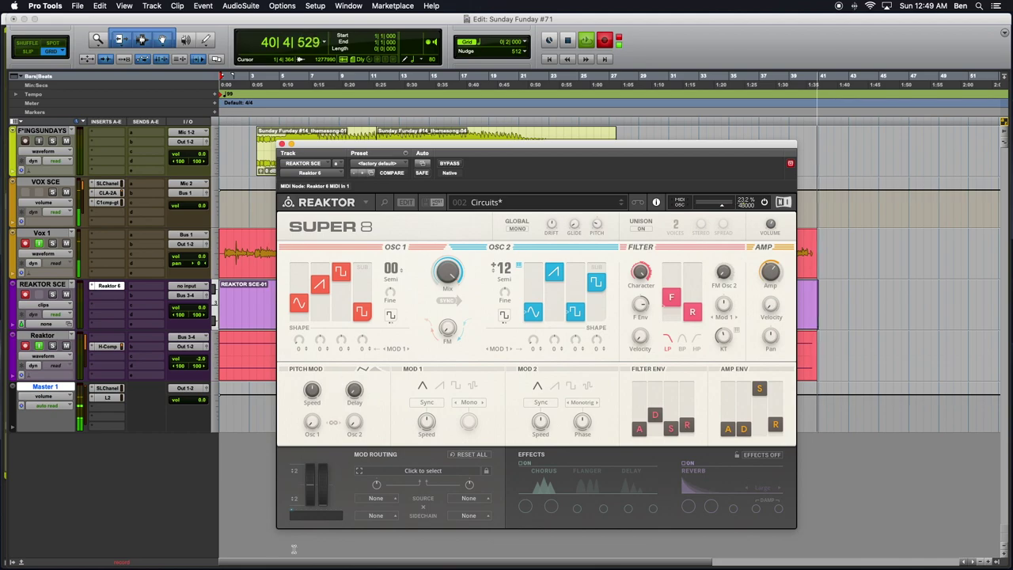
click(499, 203)
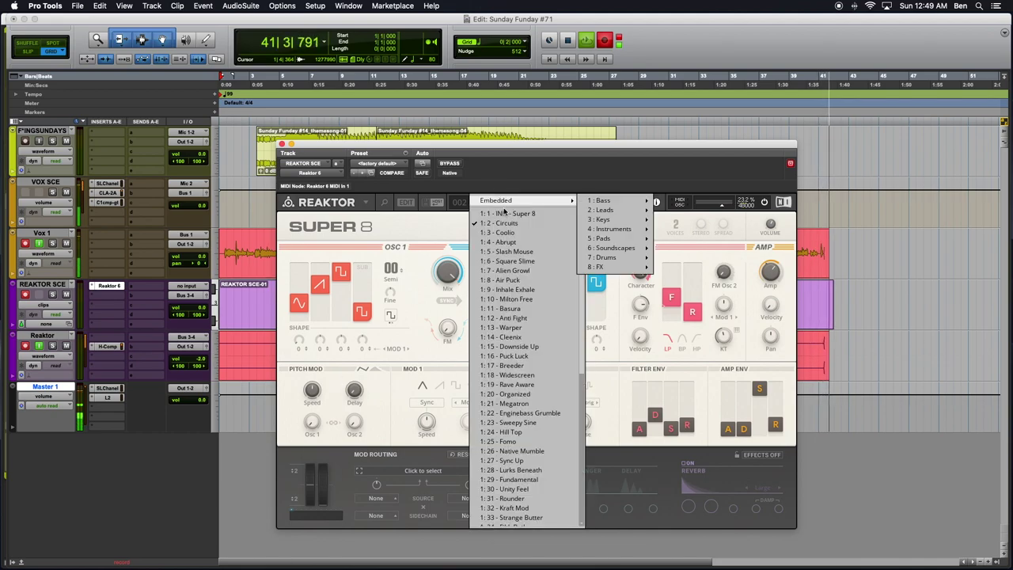
mouse_move(587, 206)
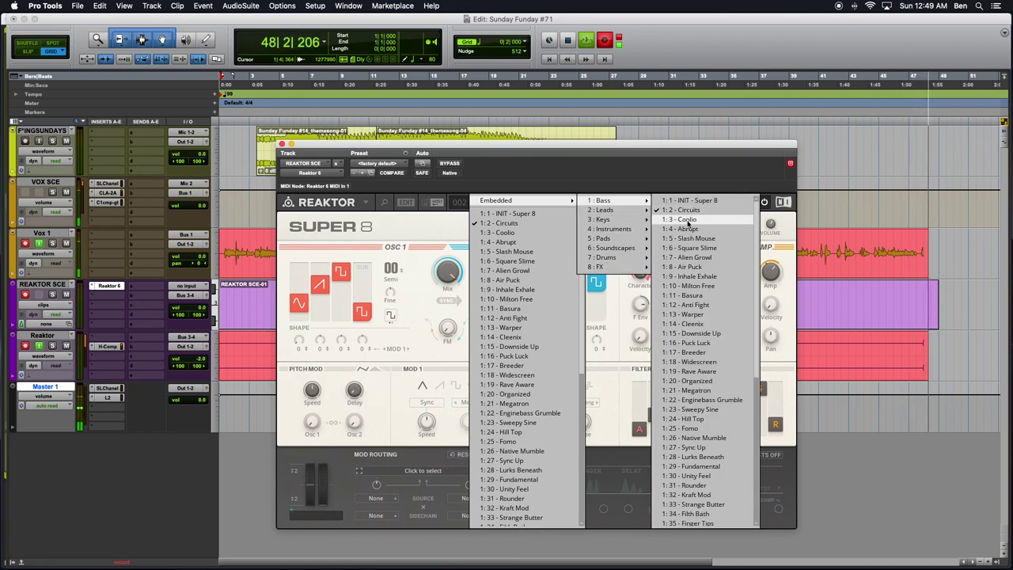
click(522, 226)
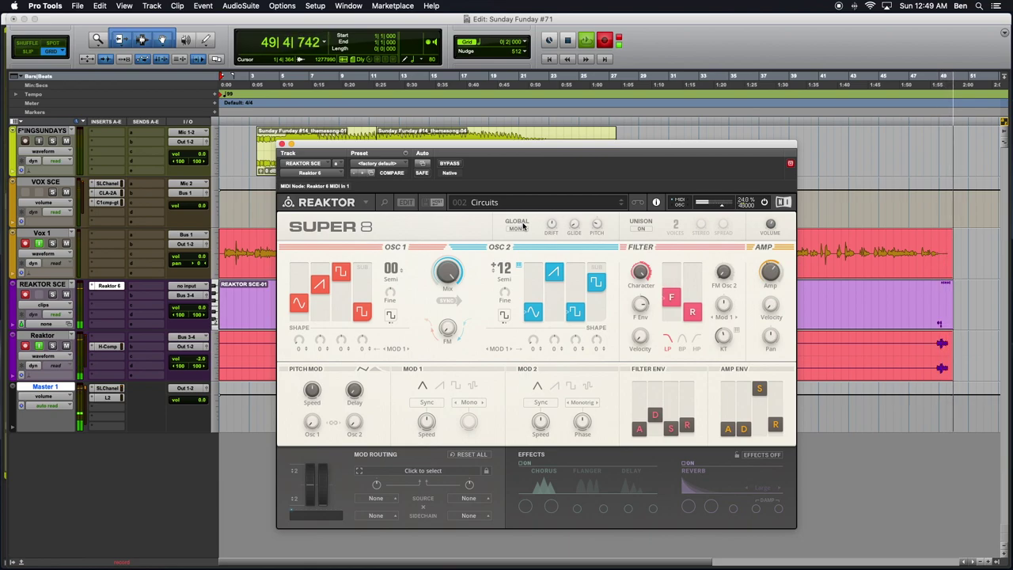
Assign a MIDI controller to the filter's F slider with MIDI & OSC Learn
right_click(676, 302)
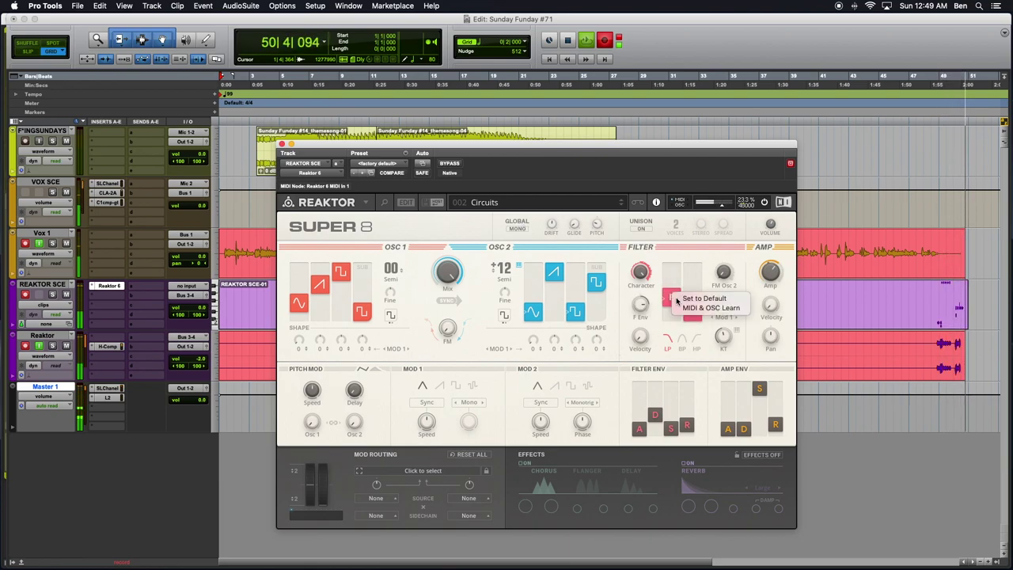
click(688, 310)
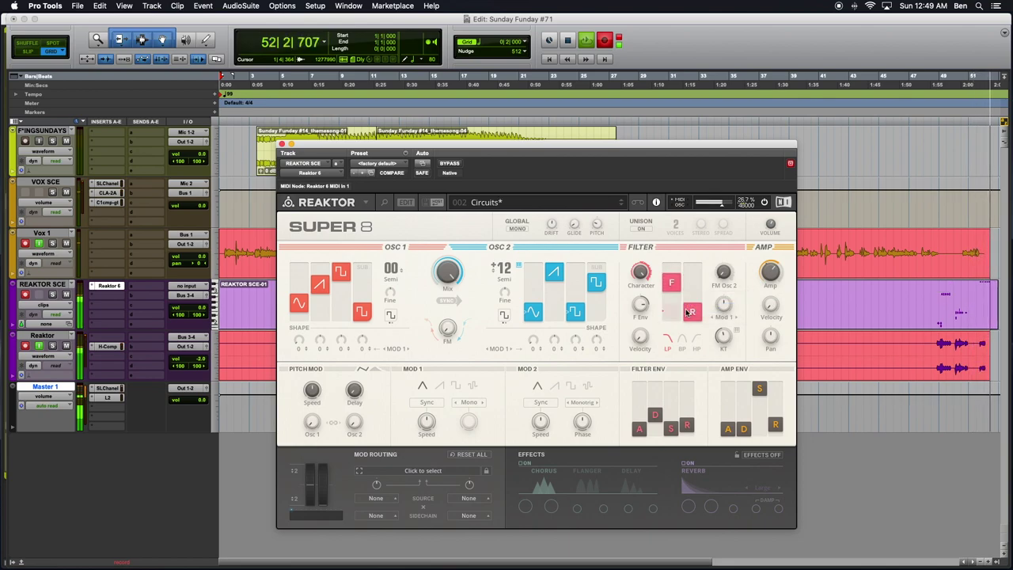
right_click(665, 302)
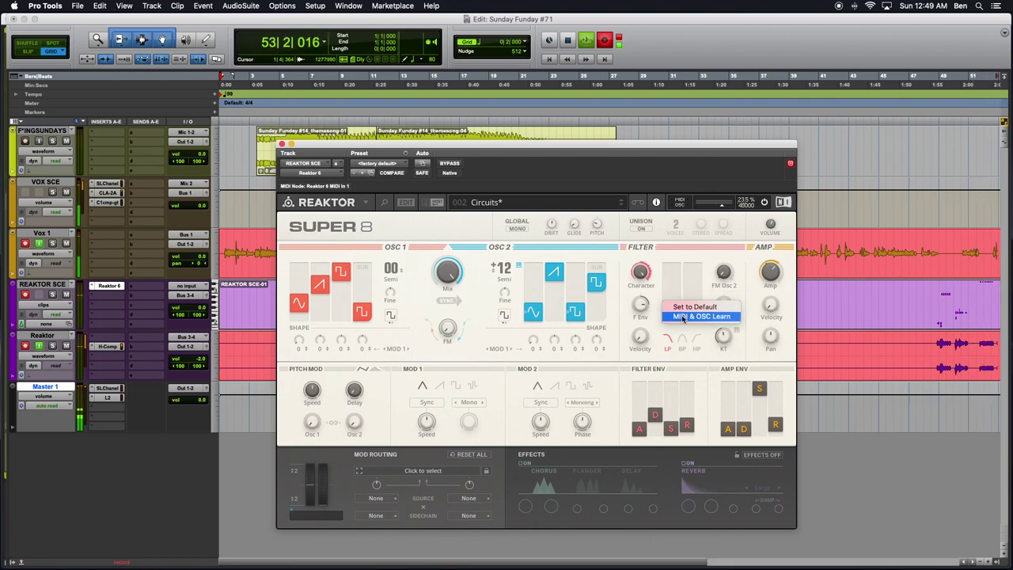
click(683, 317)
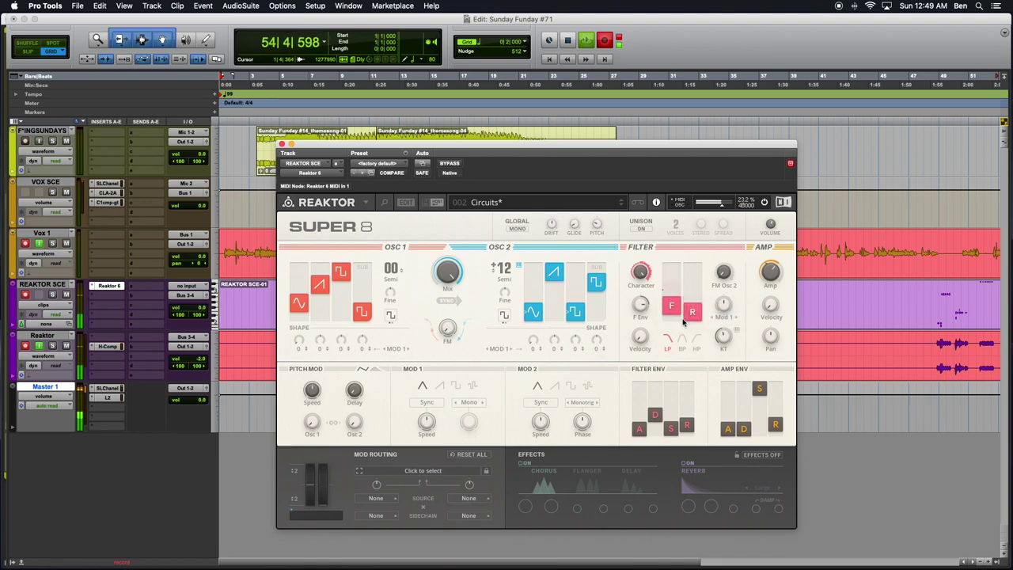
Reset the filter's R slider to its default and start MIDI & OSC Learn for it
right_click(689, 312)
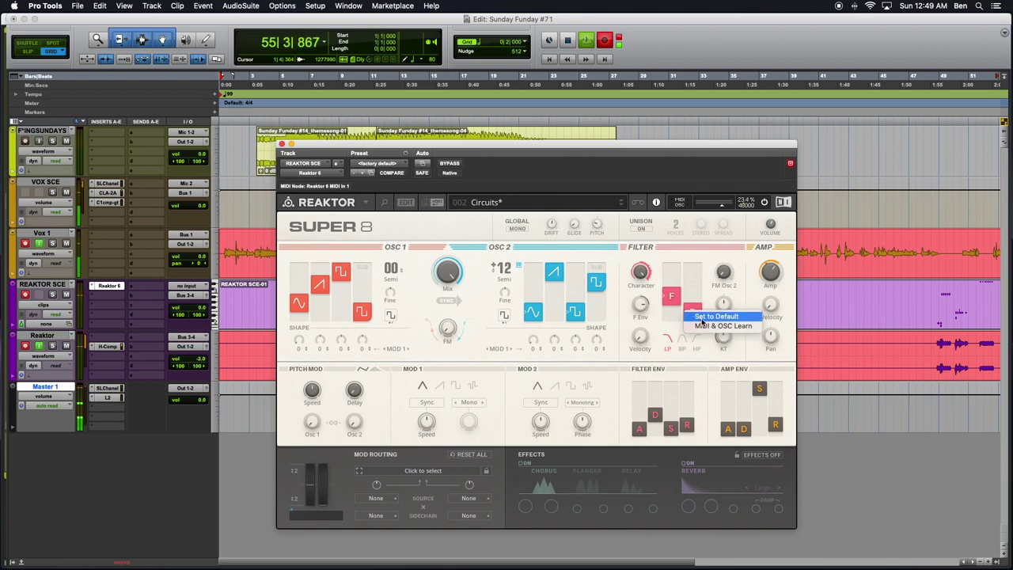
click(702, 319)
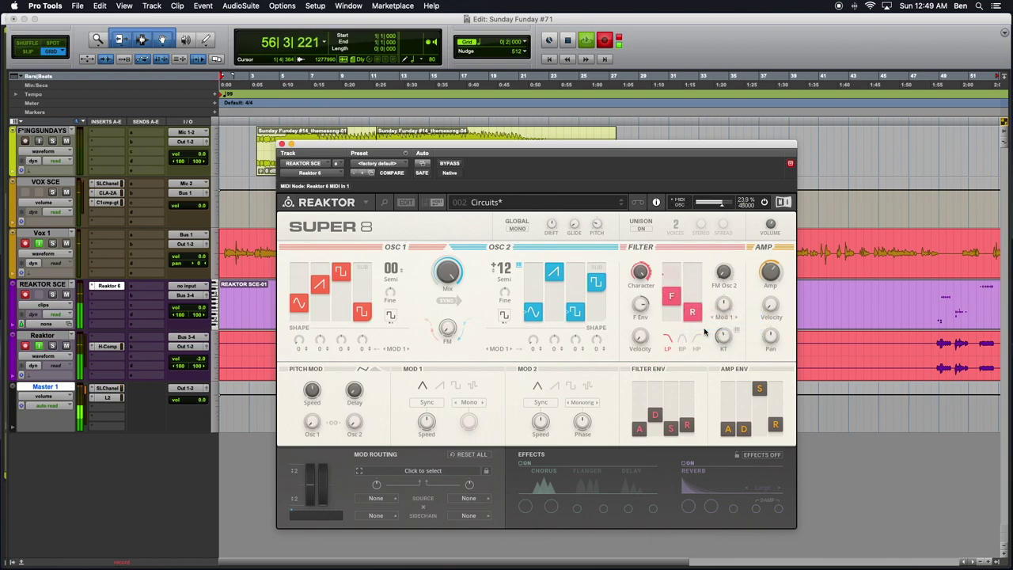
right_click(690, 315)
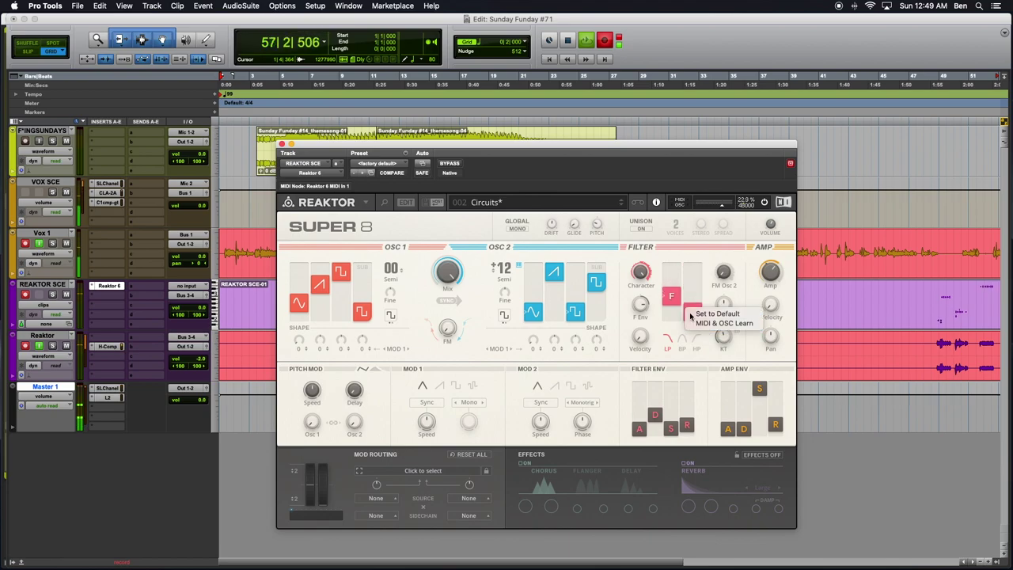
click(696, 324)
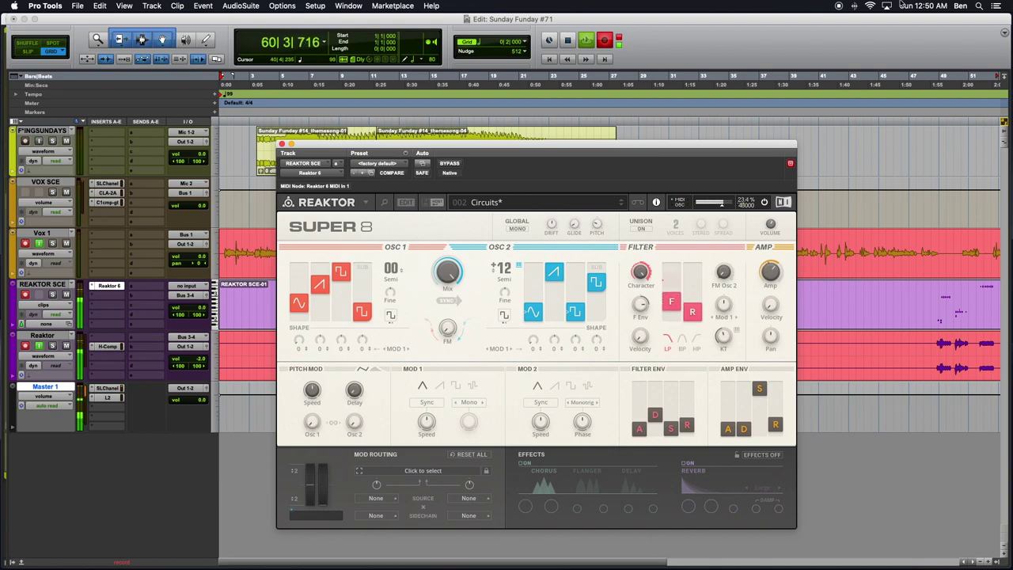
Step forward through the Super 8 presets from Circuits to Slash Mouse
click(621, 204)
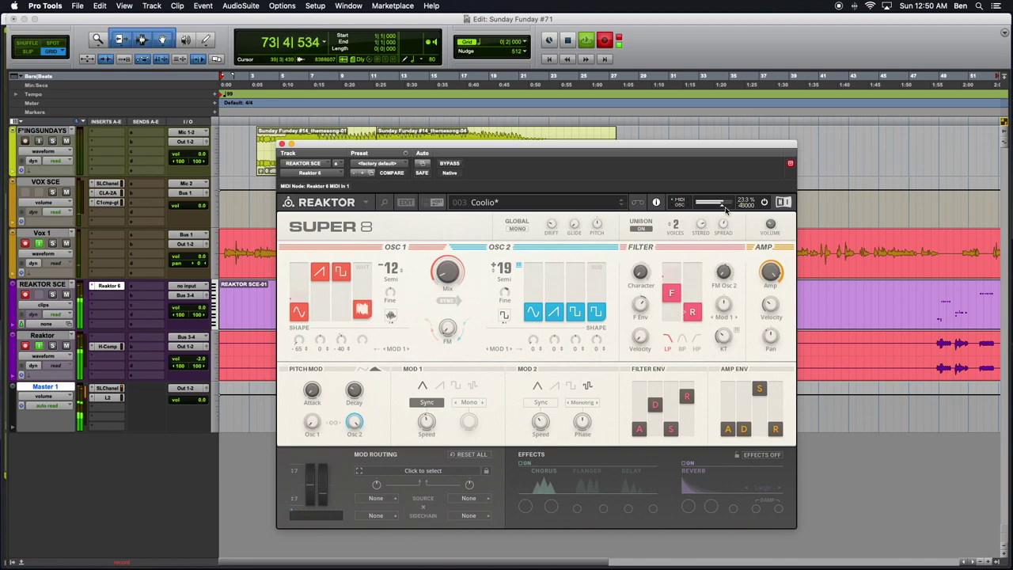
click(623, 205)
click(622, 205)
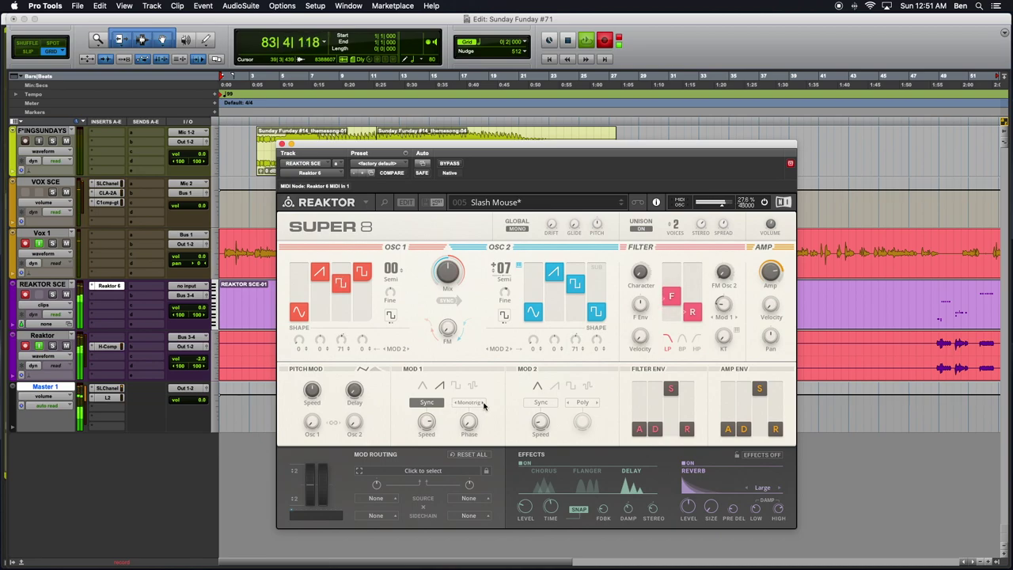
Toggle Mod 1's Sync off and on several times to compare the sound
click(426, 402)
click(427, 402)
click(426, 403)
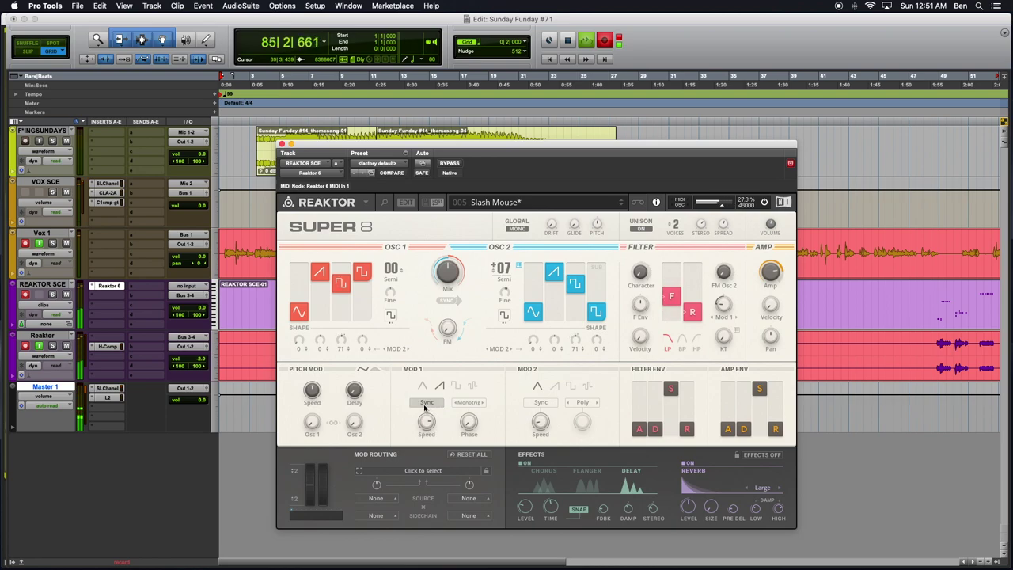
click(425, 403)
click(423, 404)
click(419, 405)
Enable Sync for Mod 2 and set Mod 1's speed to 1/8
click(540, 403)
drag(541, 422, 541, 410)
drag(425, 428, 427, 440)
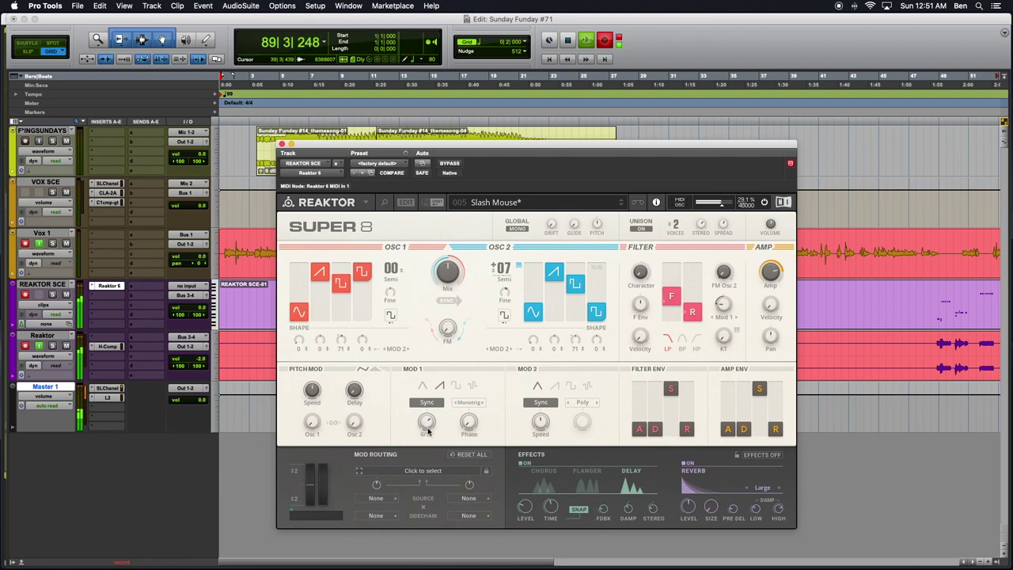
drag(429, 431, 430, 426)
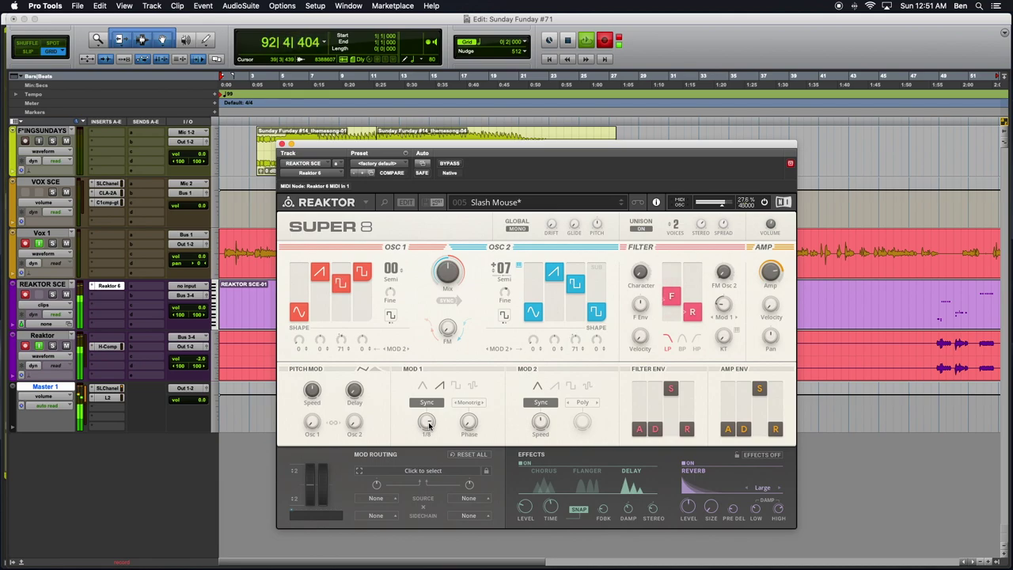
Cycle through Mod 1's trigger modes and set it to Mono
click(481, 403)
click(481, 403)
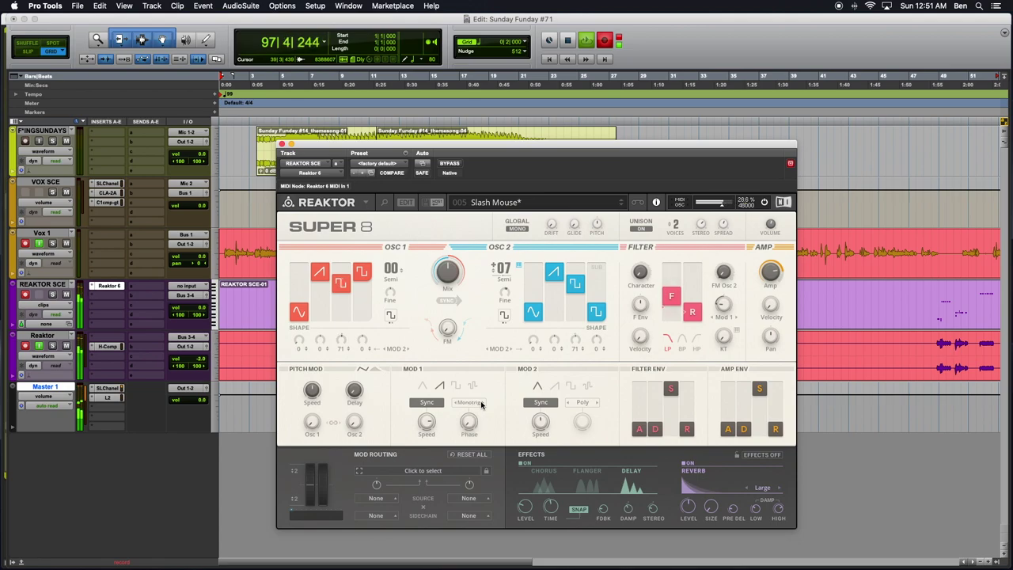
click(481, 402)
click(457, 403)
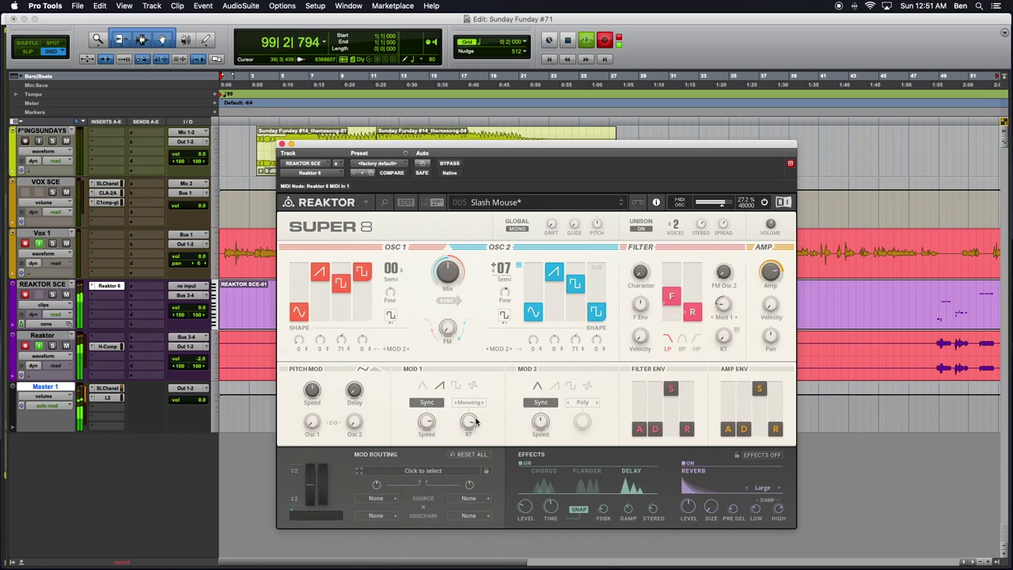
mouse_move(475, 421)
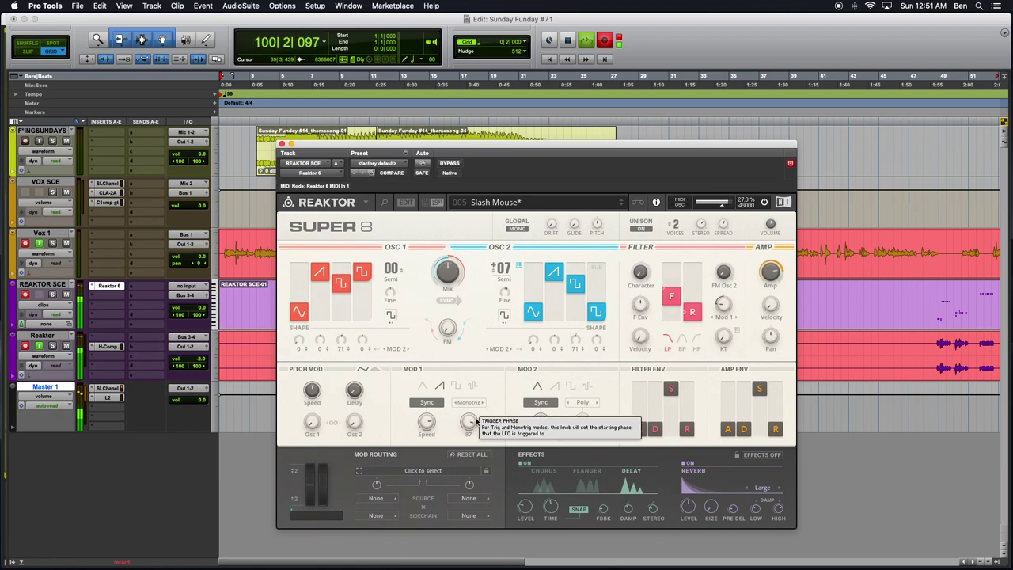
click(483, 402)
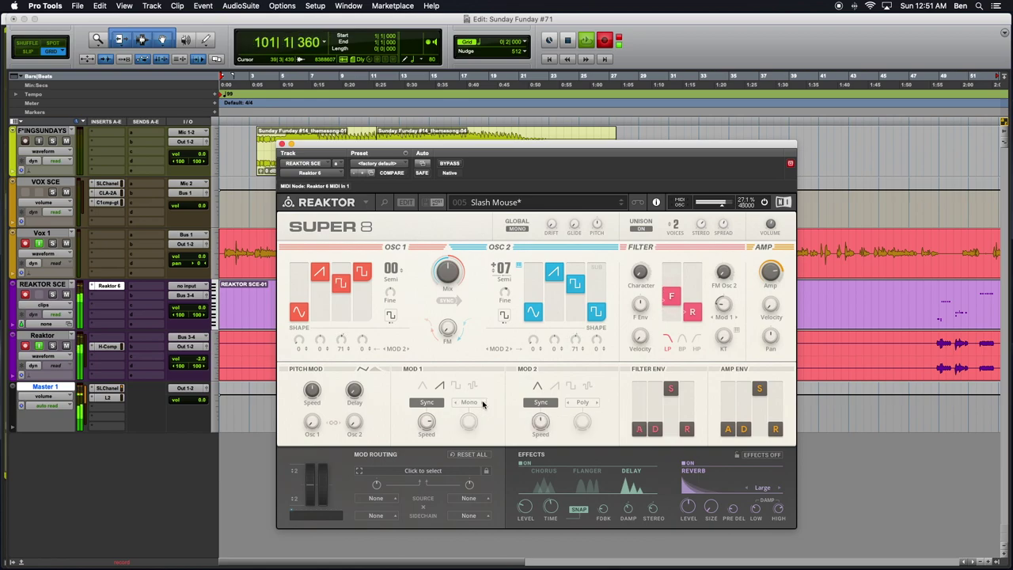
Shift the oscillator Mix toward Osc 1 and disable Sync for Mod 2
mouse_move(425, 419)
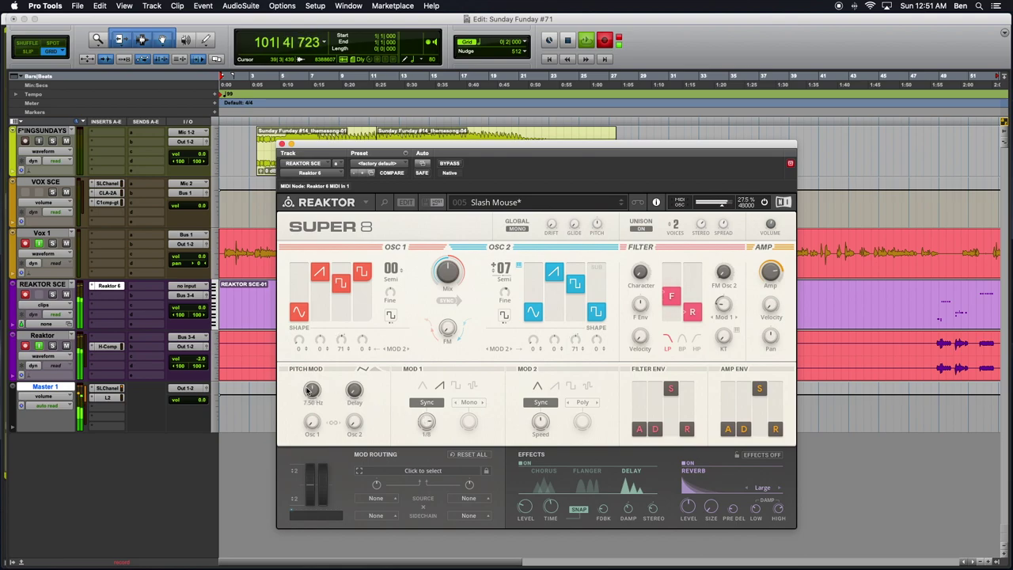
mouse_move(358, 396)
drag(312, 421, 278, 477)
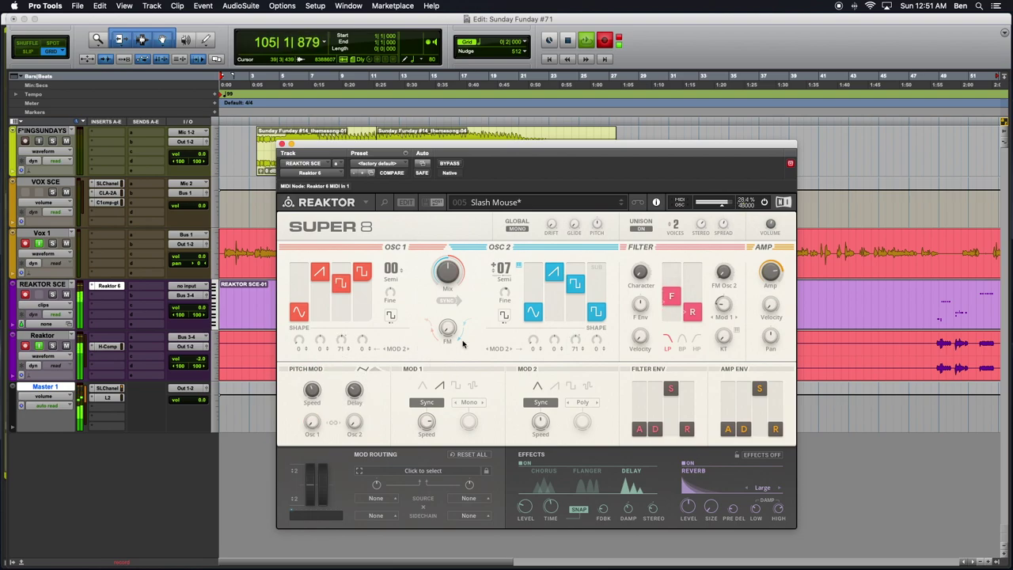
drag(447, 271, 435, 292)
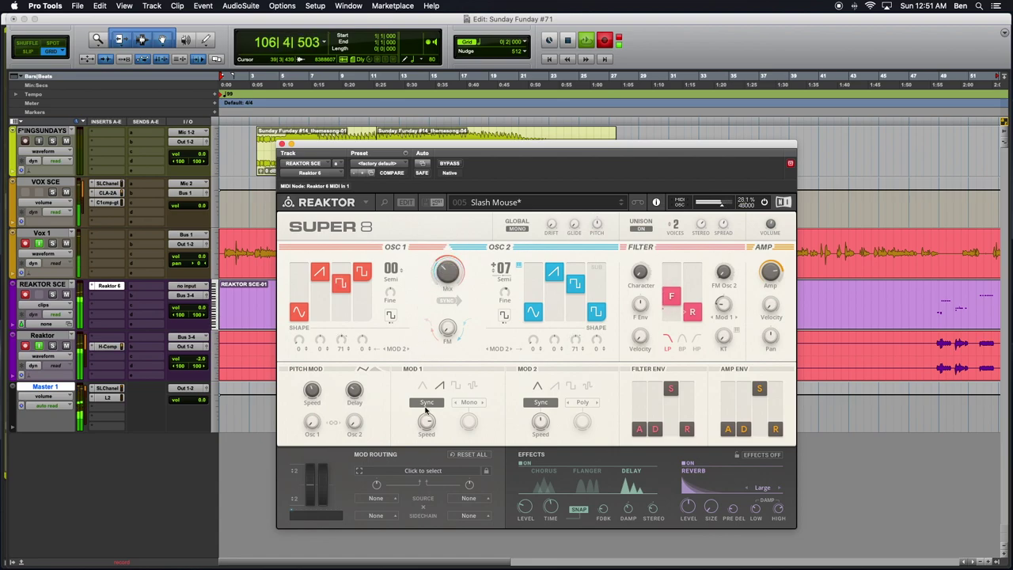
click(425, 402)
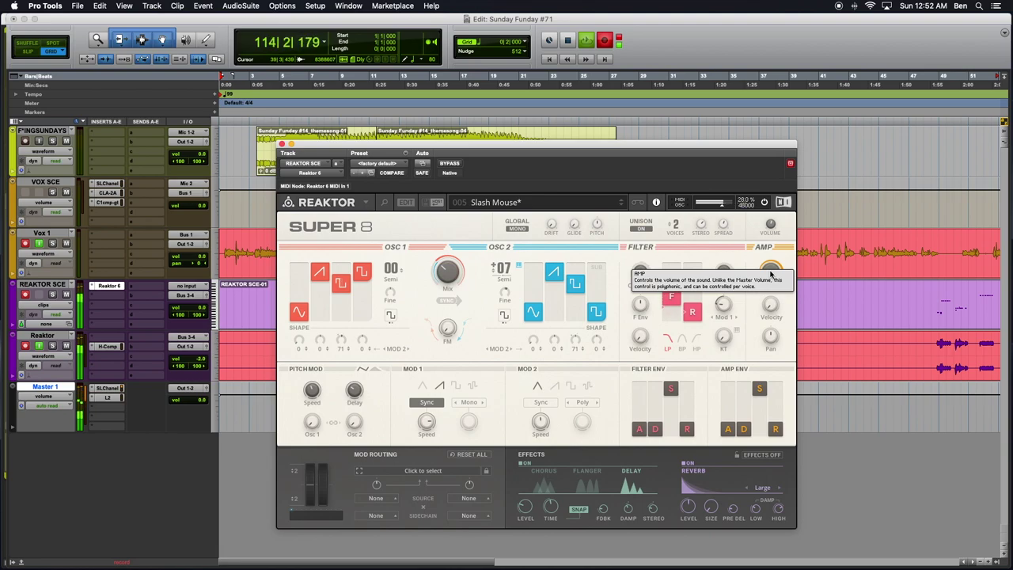
Assign the Amp level as the Mod Routing destination, restart destination selection, and toggle the delay's Snap twice
click(406, 471)
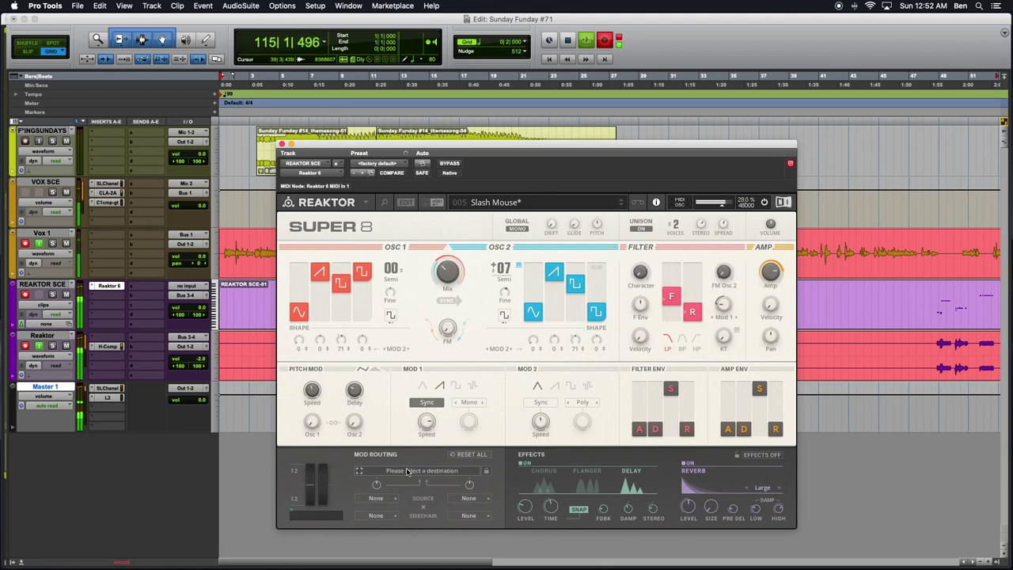
click(770, 271)
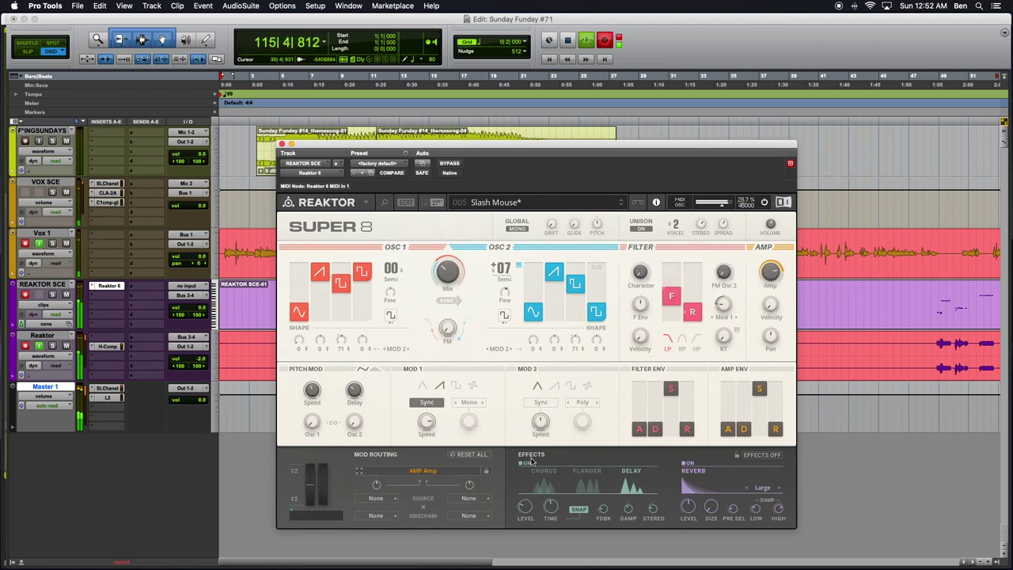
click(426, 474)
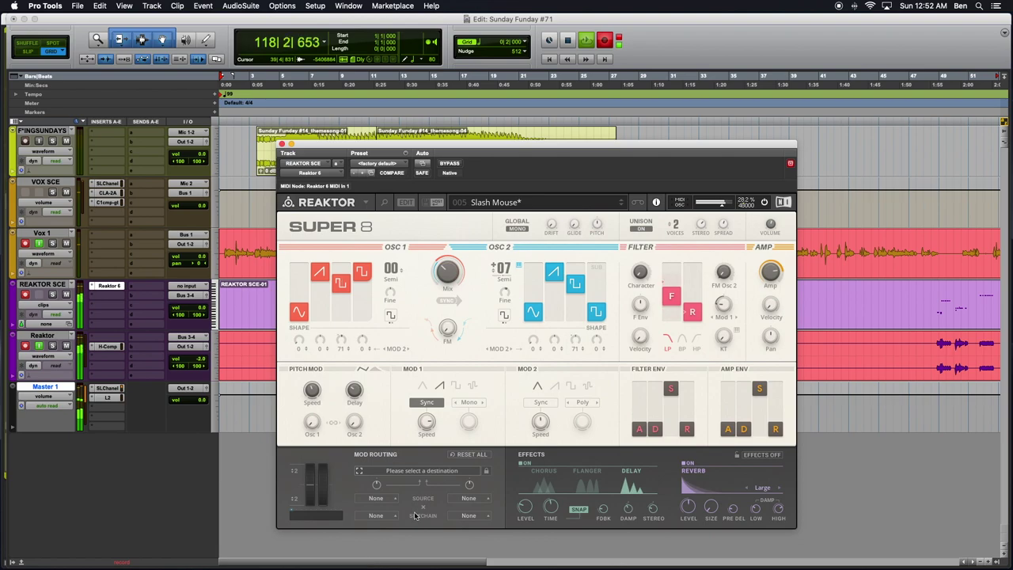
click(579, 510)
click(580, 510)
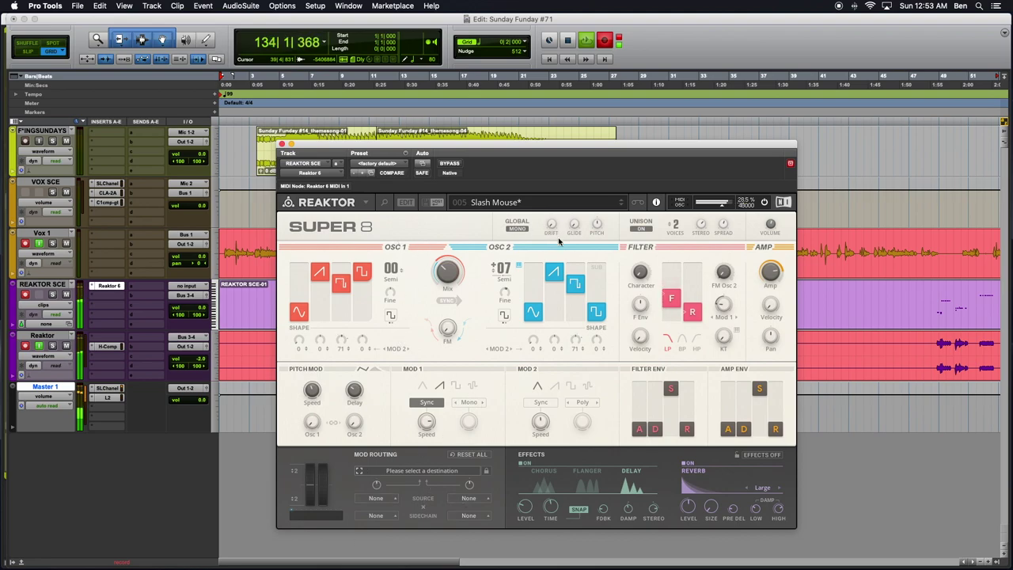
Pick Mod 1 Speed as the Mod Routing destination, nudge its value, and restart destination selection
click(426, 421)
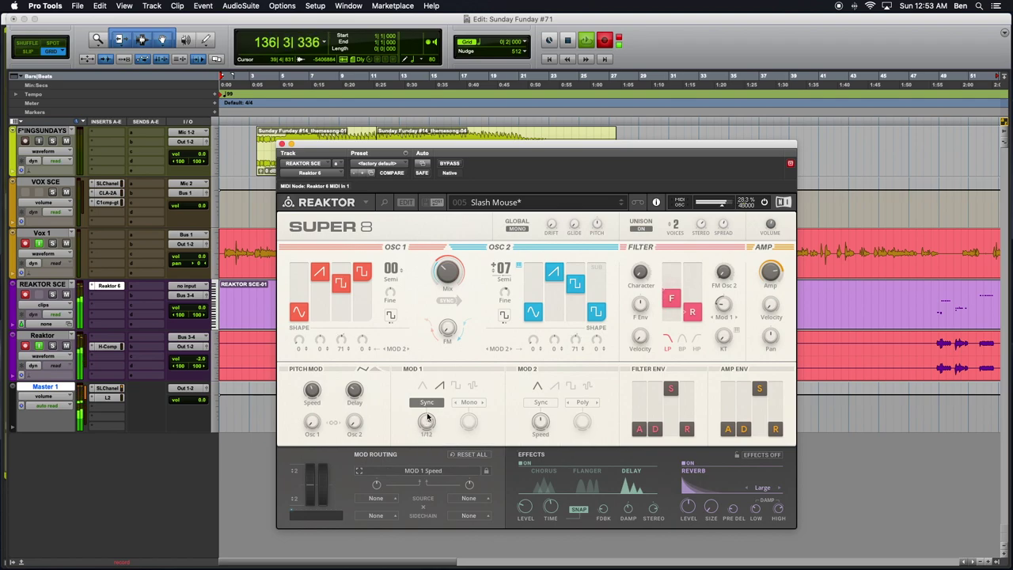
scroll(426, 421, up, 1)
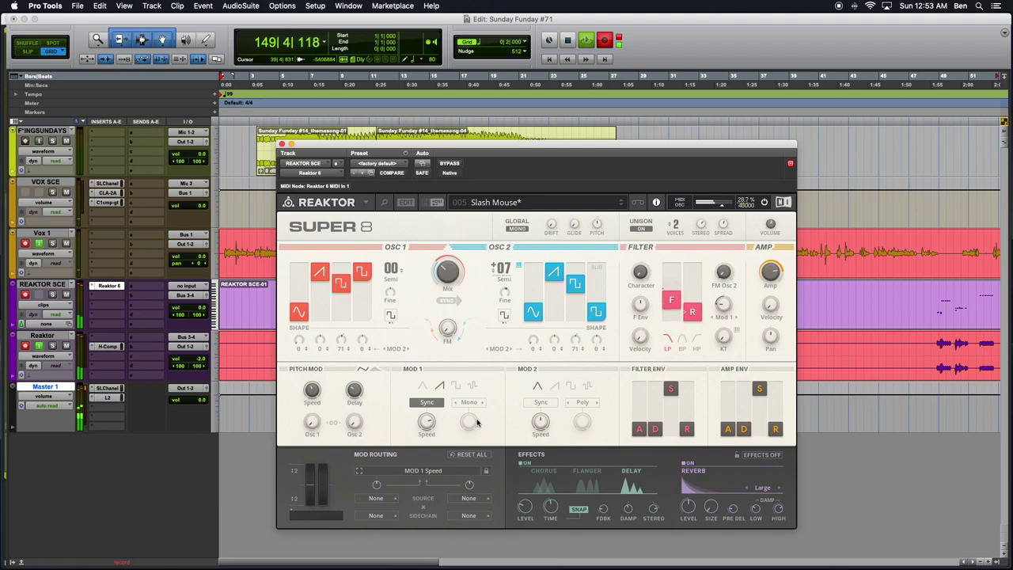
click(419, 471)
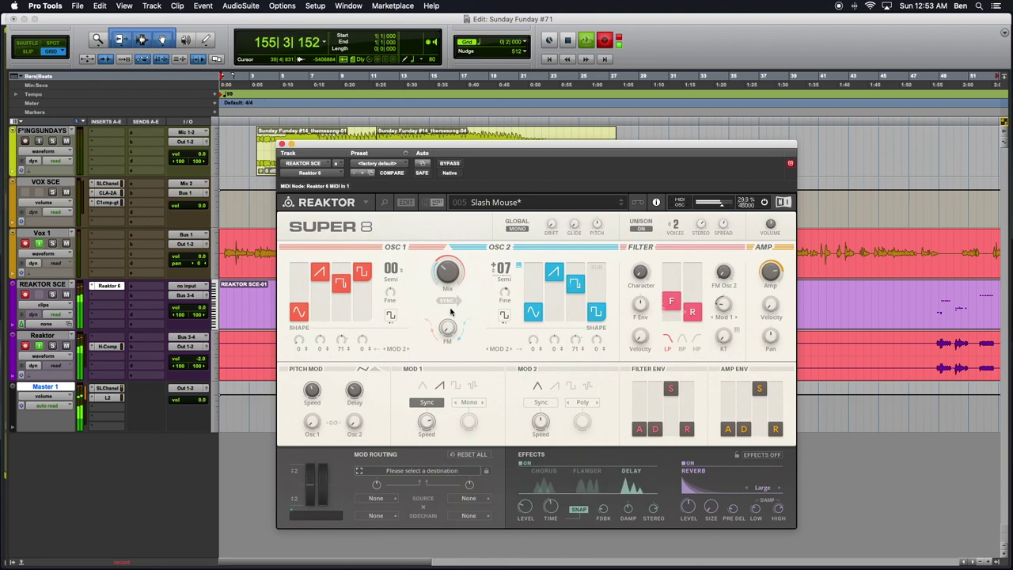
click(515, 230)
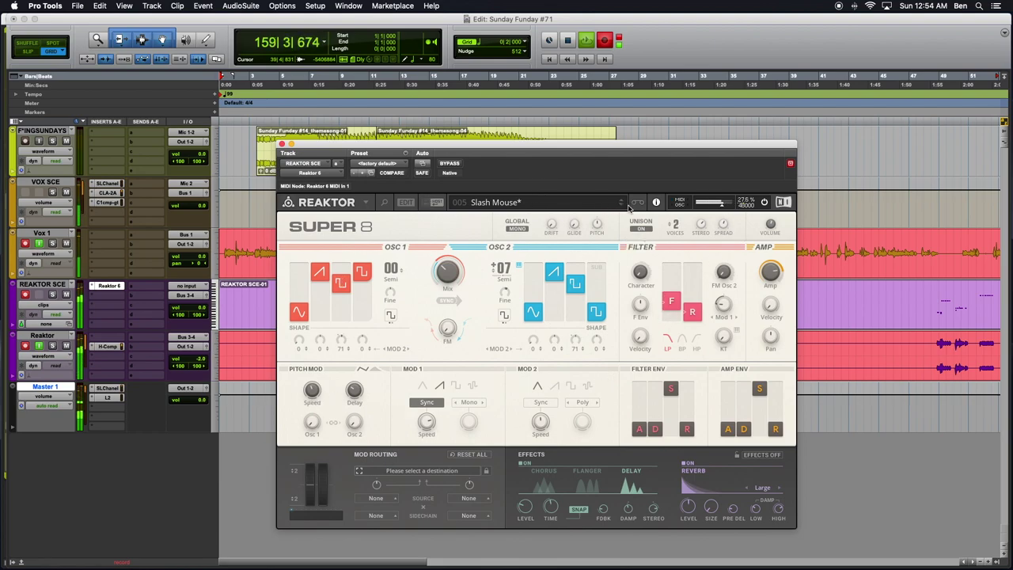
Load Square Slime, return to the Slash Mouse preset, and set Mod 1's trigger mode to Trigger
click(623, 204)
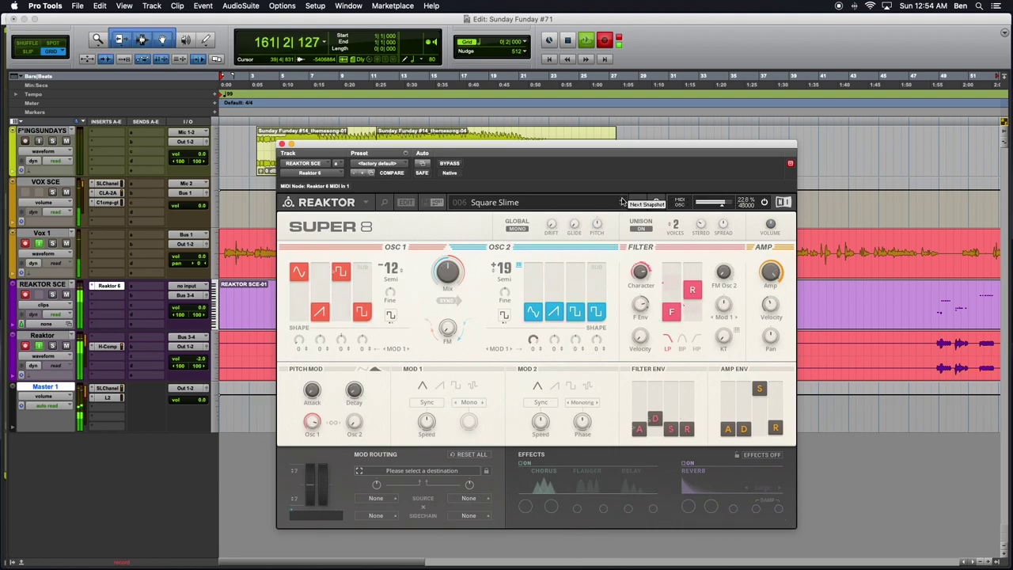
click(622, 201)
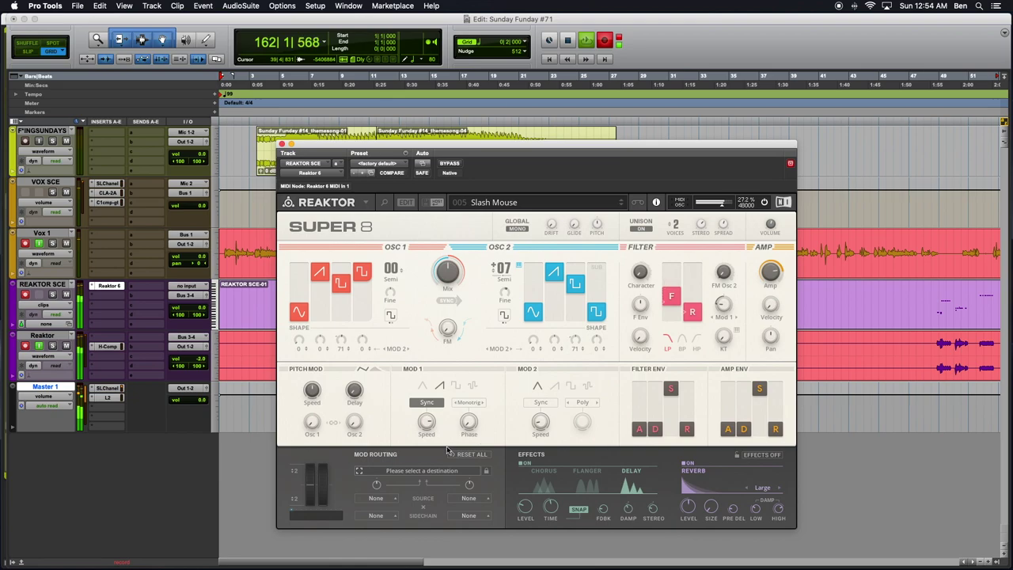
click(462, 402)
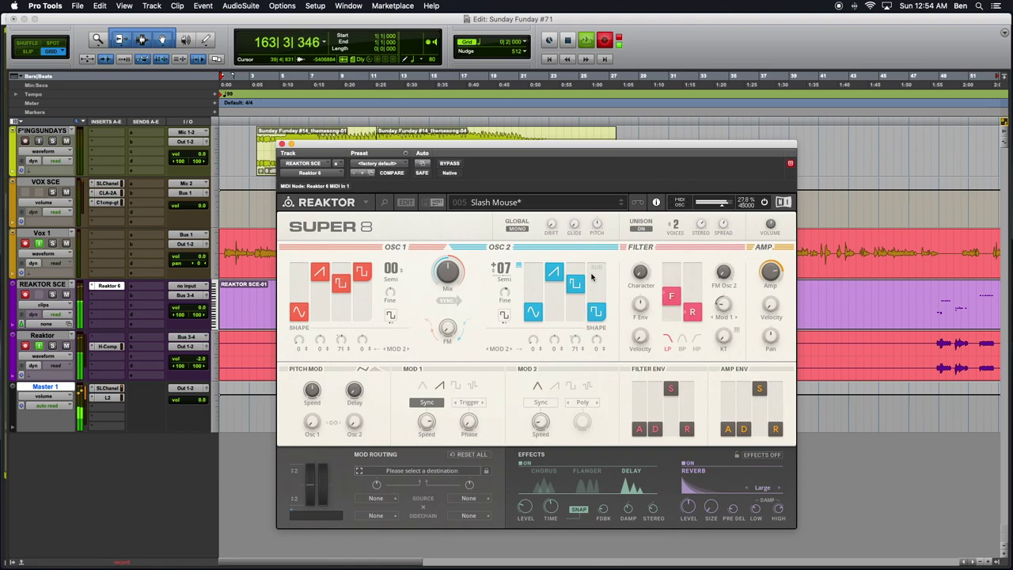
Switch between Slash Mouse and Square Slime, settle on Square Slime, and enable Mod 1's Sync
click(622, 205)
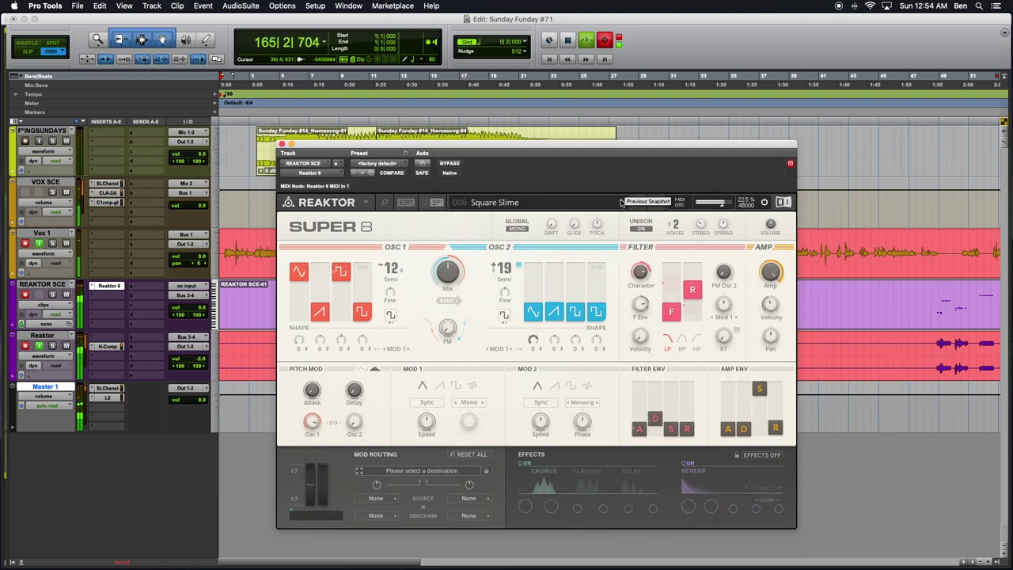
click(622, 200)
click(622, 204)
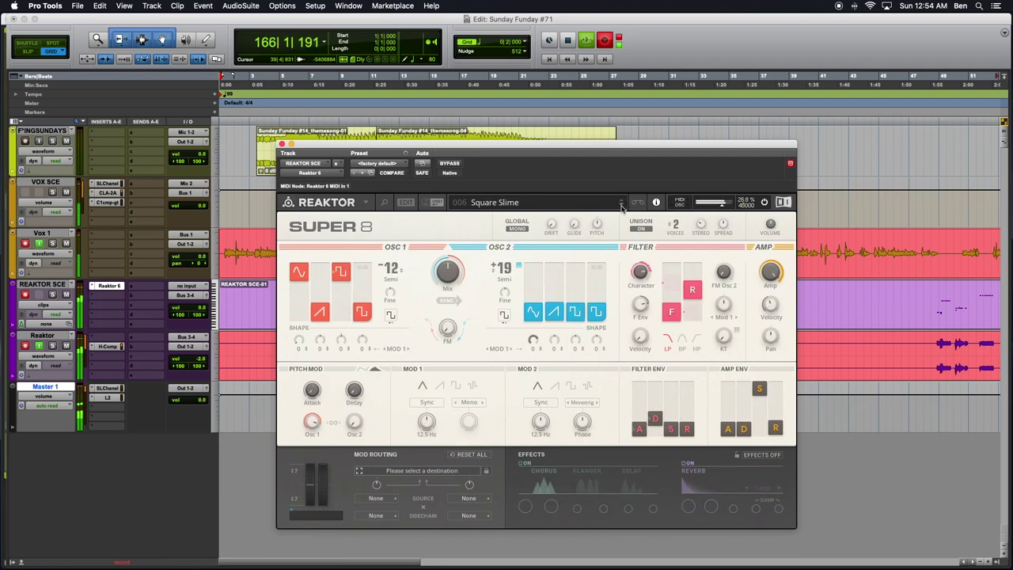
click(428, 402)
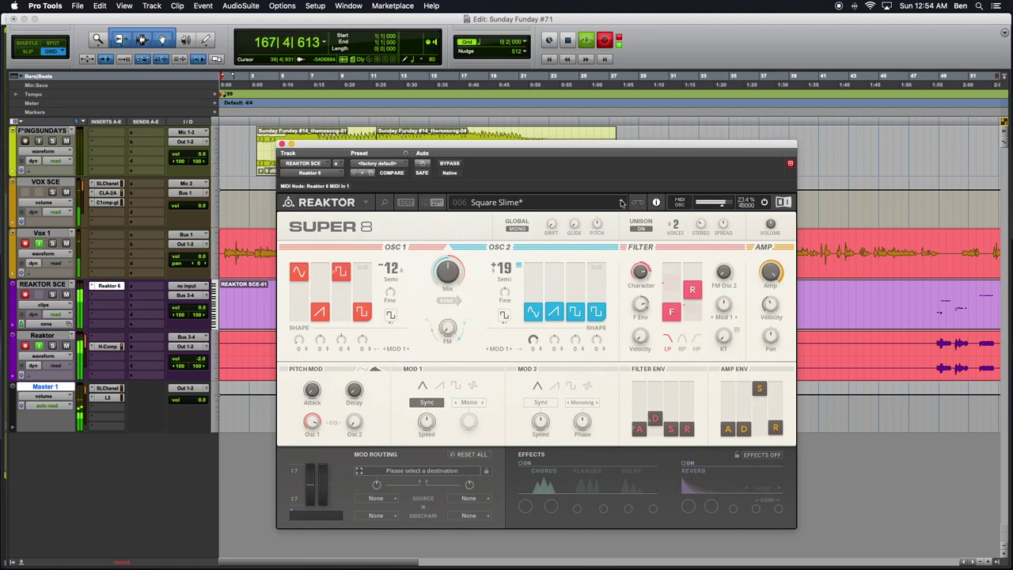
Reload Square Slime, set Mod 1 to a synced sawtooth in Monotrig mode, and adjust its Phase and Speed
click(622, 200)
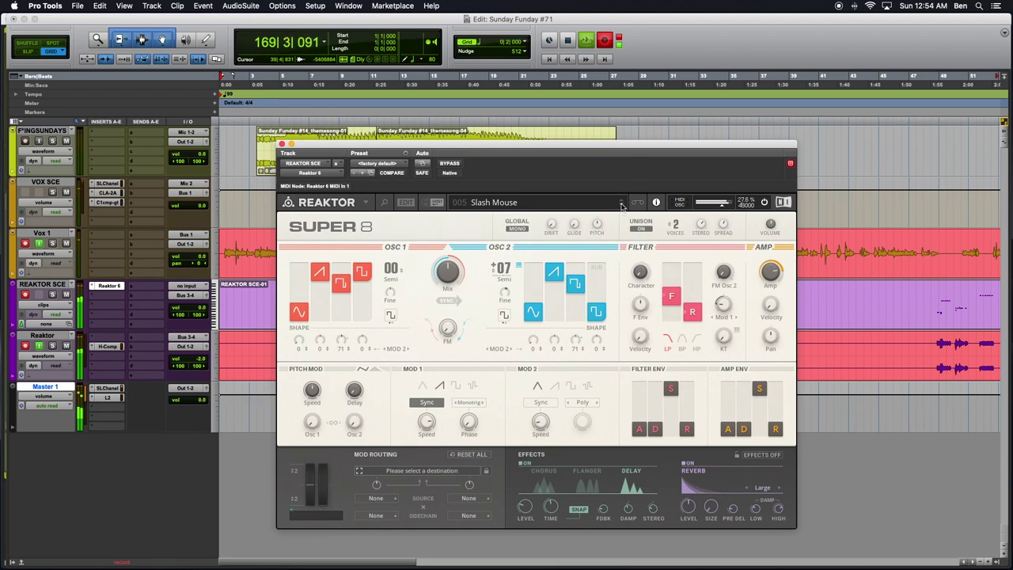
click(622, 204)
click(434, 402)
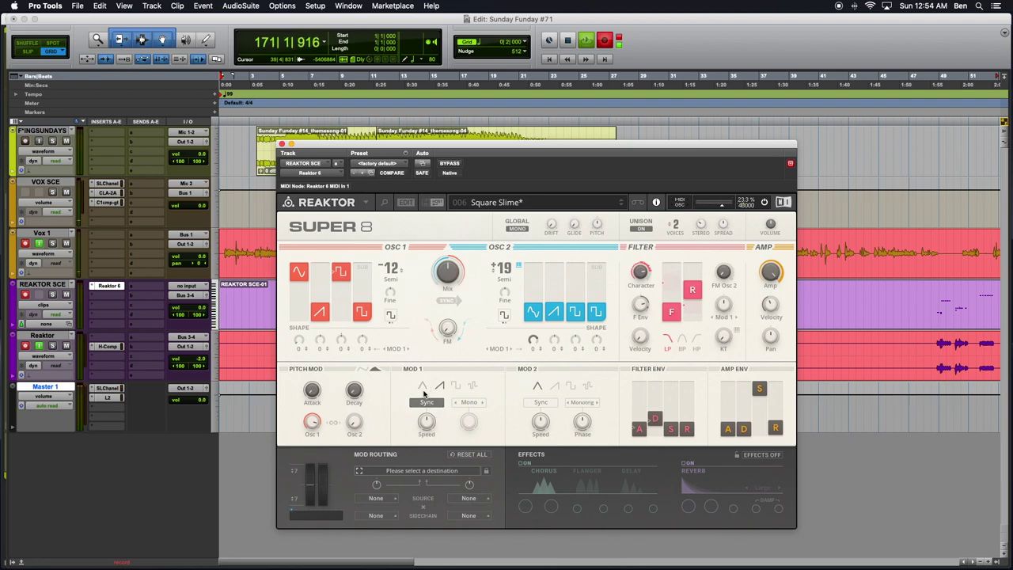
click(482, 404)
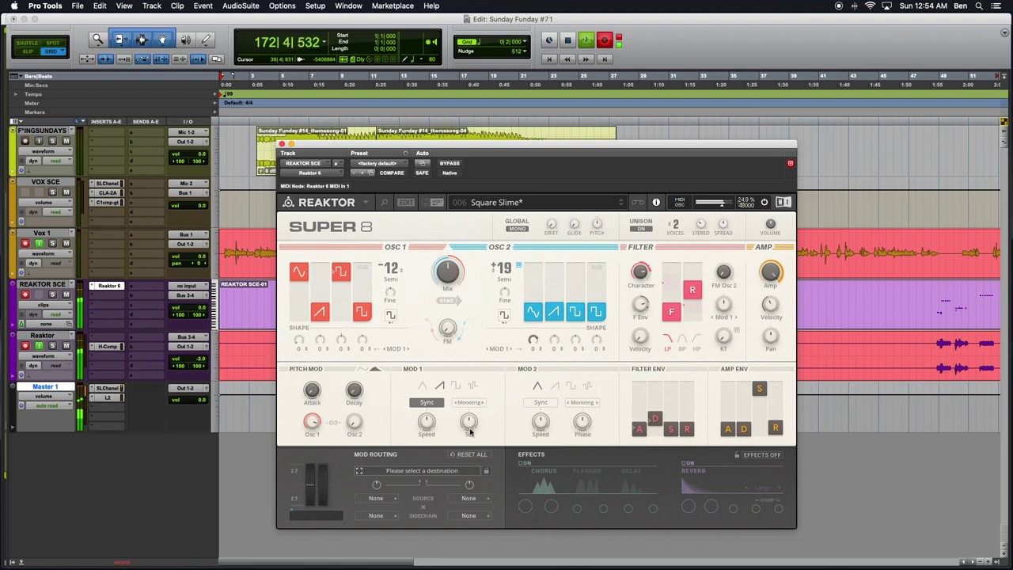
click(468, 423)
drag(433, 430, 428, 445)
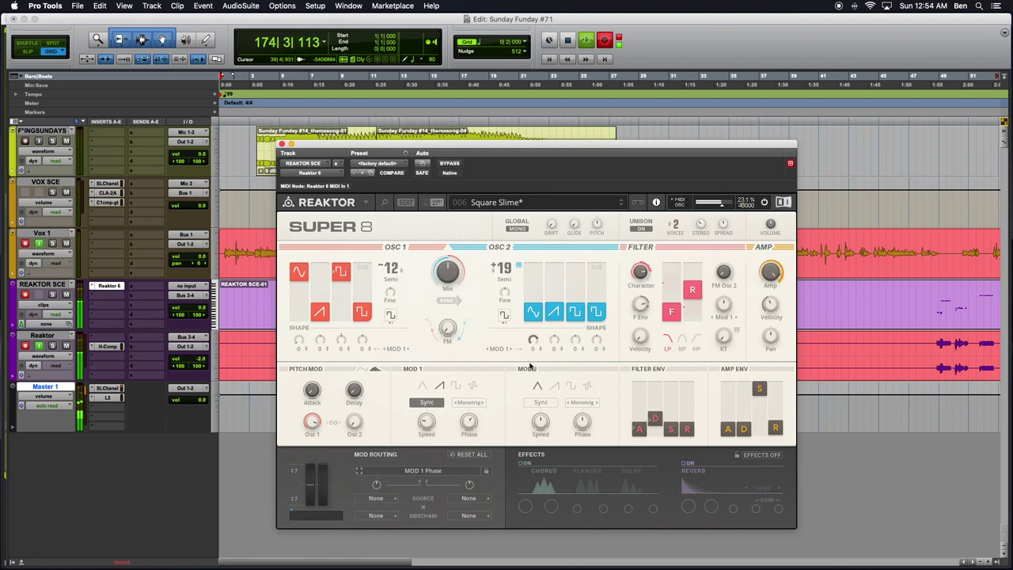
Load the Slash Mouse preset and examine its filter and Mod 1 settings for comparison
click(621, 200)
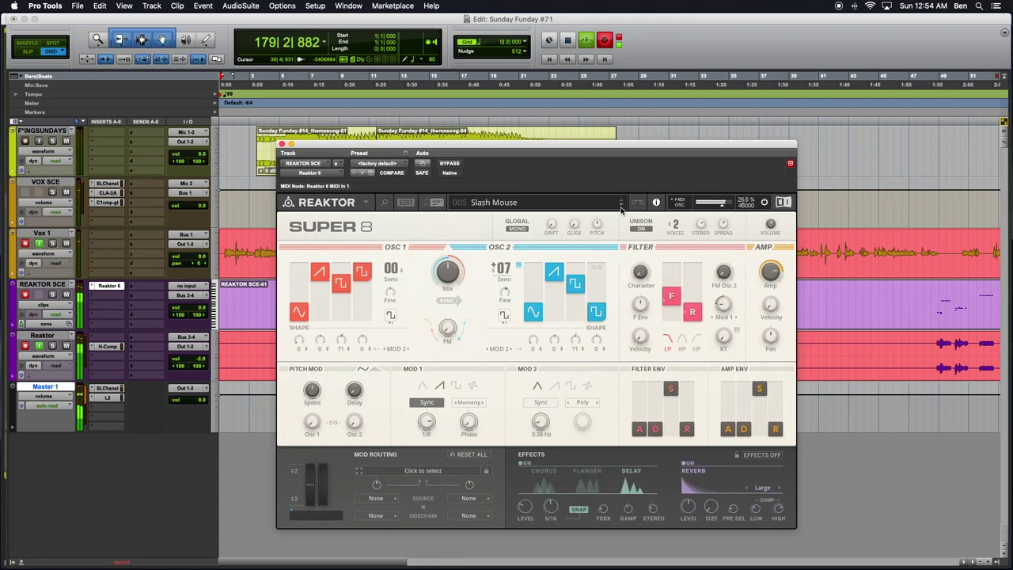
mouse_move(718, 306)
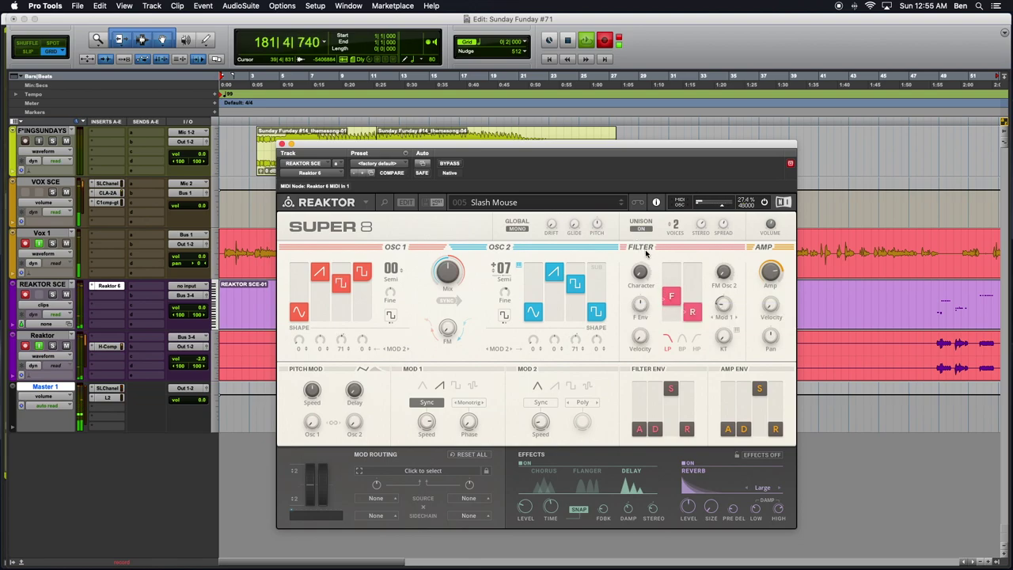
mouse_move(673, 307)
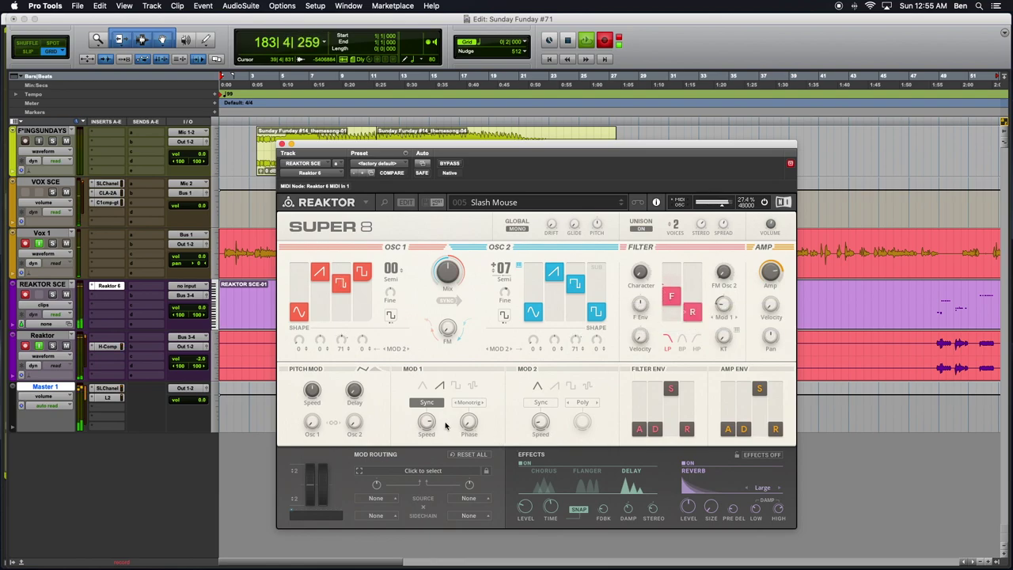
Reload Square Slime and enable Mod 1's Sync, trying its sawtooth waveform before choosing the square wave
click(623, 204)
click(426, 402)
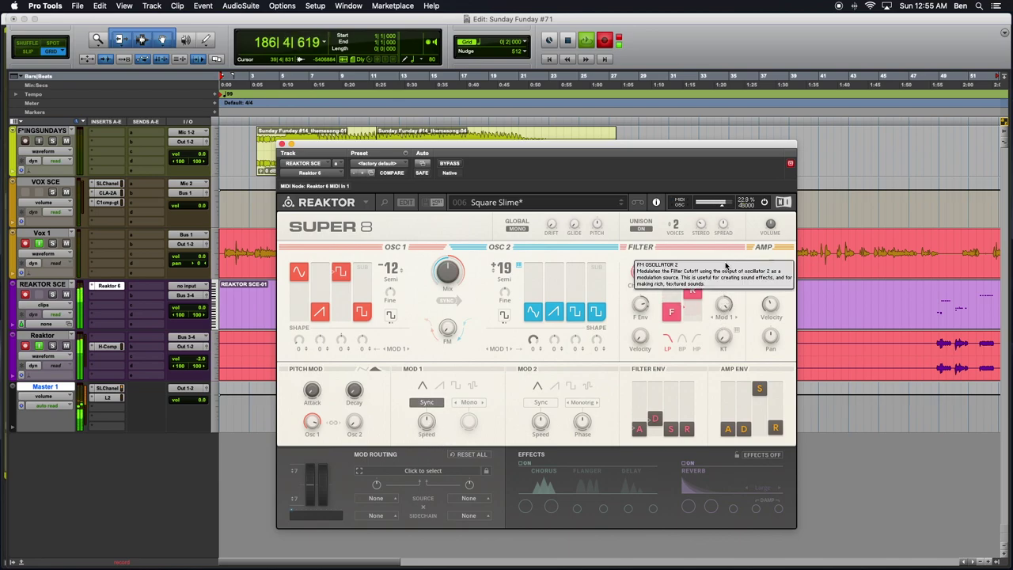
click(434, 386)
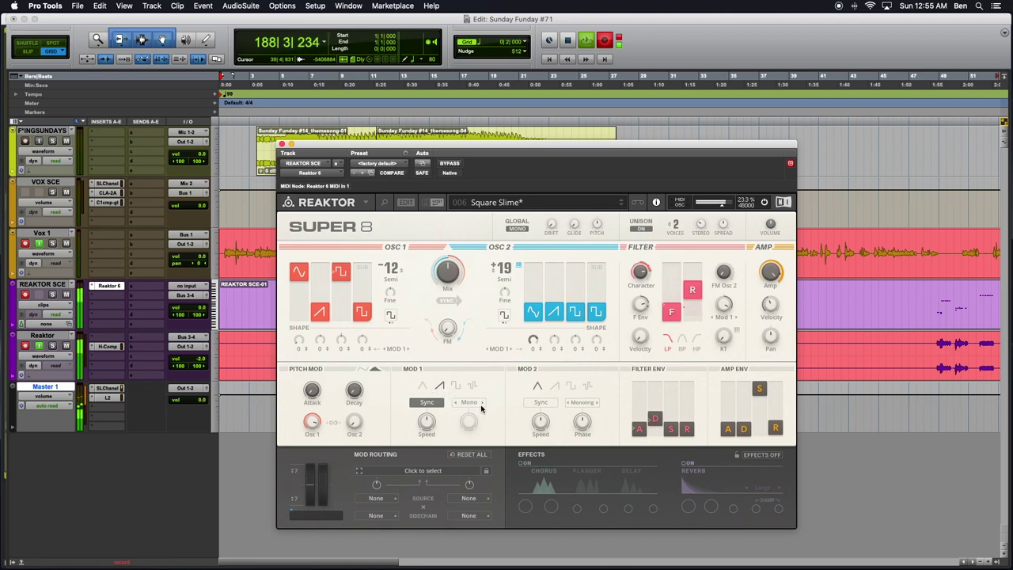
click(362, 371)
click(375, 370)
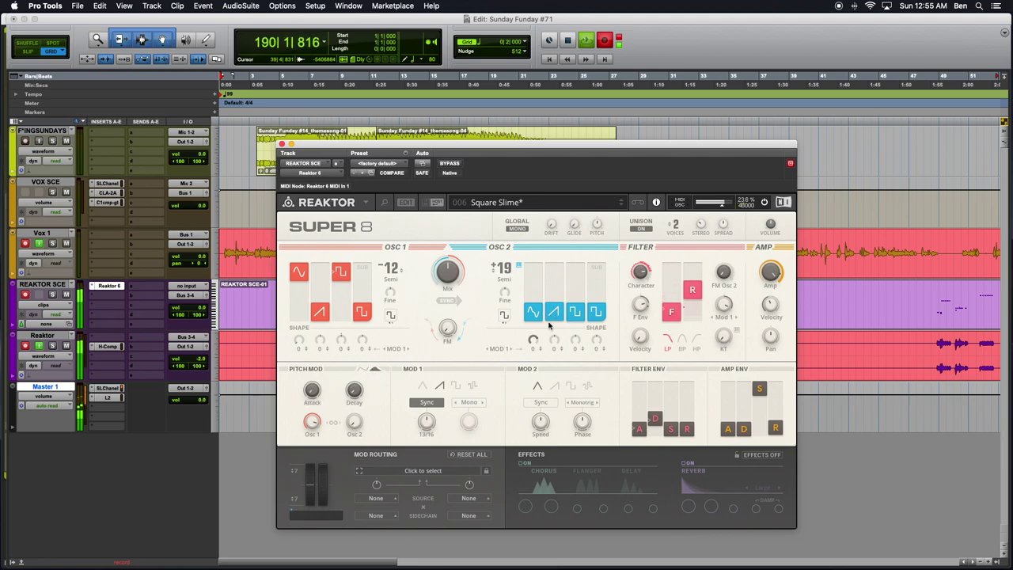
click(457, 387)
click(430, 404)
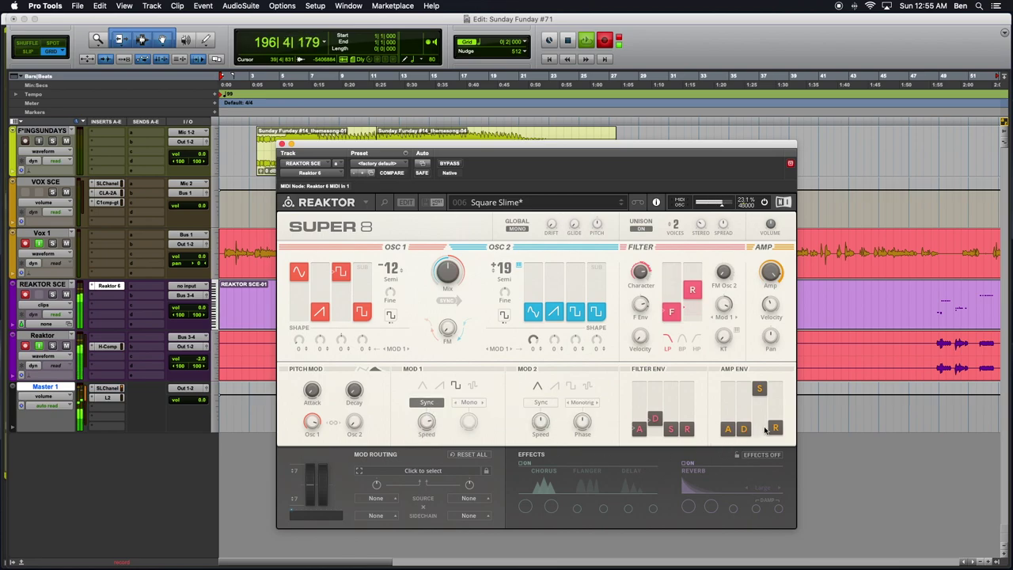
Raise the Amp Env release to about midway and try adjusting the amp's Pan
mouse_move(774, 428)
mouse_down()
mouse_move(775, 396)
mouse_move(775, 409)
mouse_up()
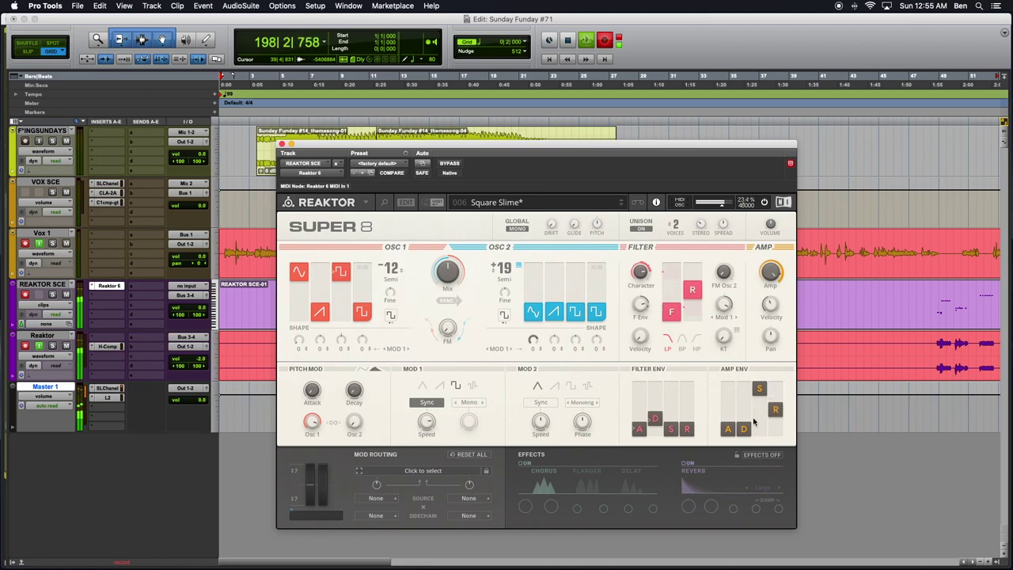
mouse_move(774, 305)
mouse_move(762, 334)
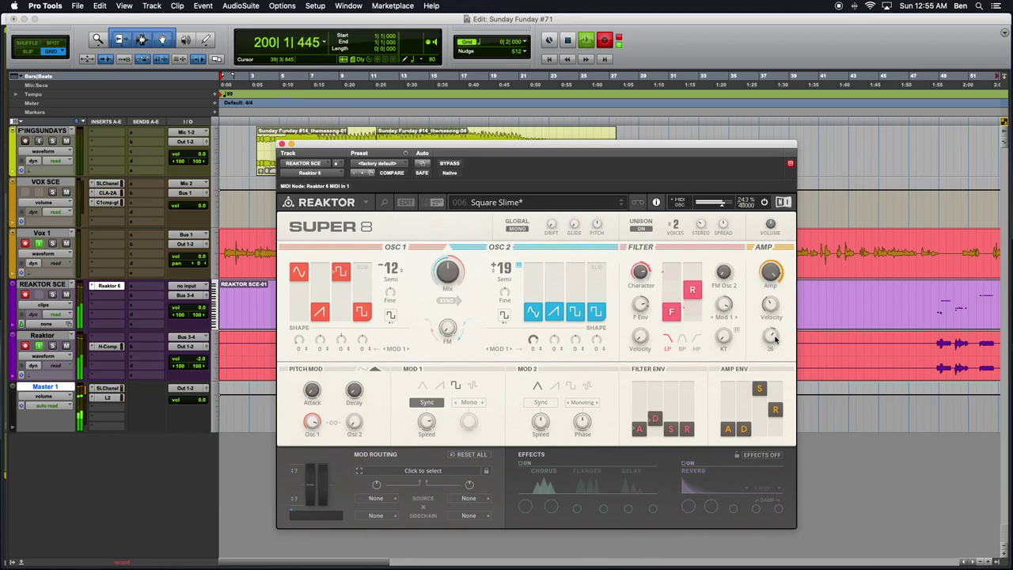
Reshape the Filter Env by raising its decay, sustain and release, keeping the attack at minimum
drag(687, 428, 649, 411)
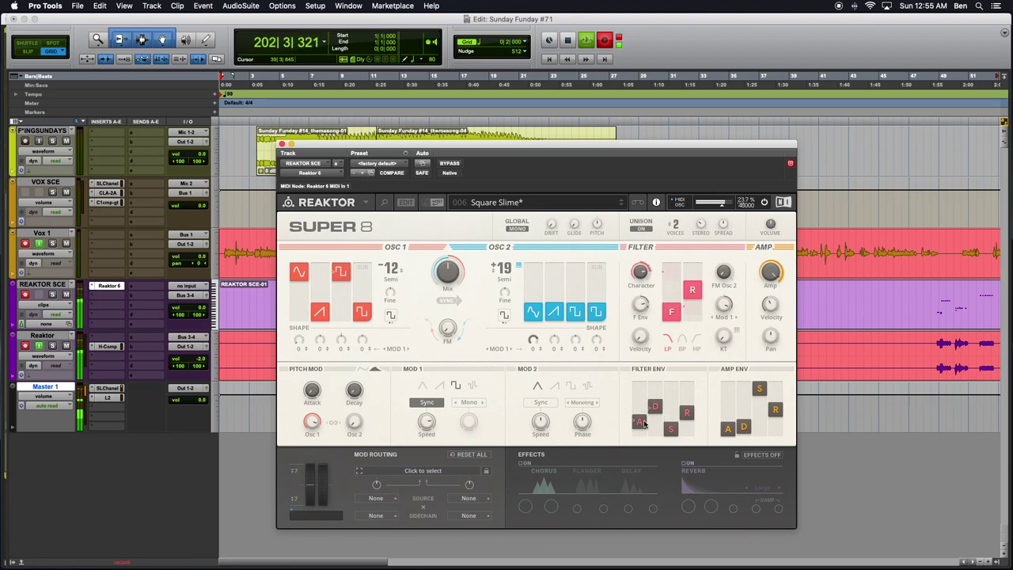
drag(656, 411, 655, 415)
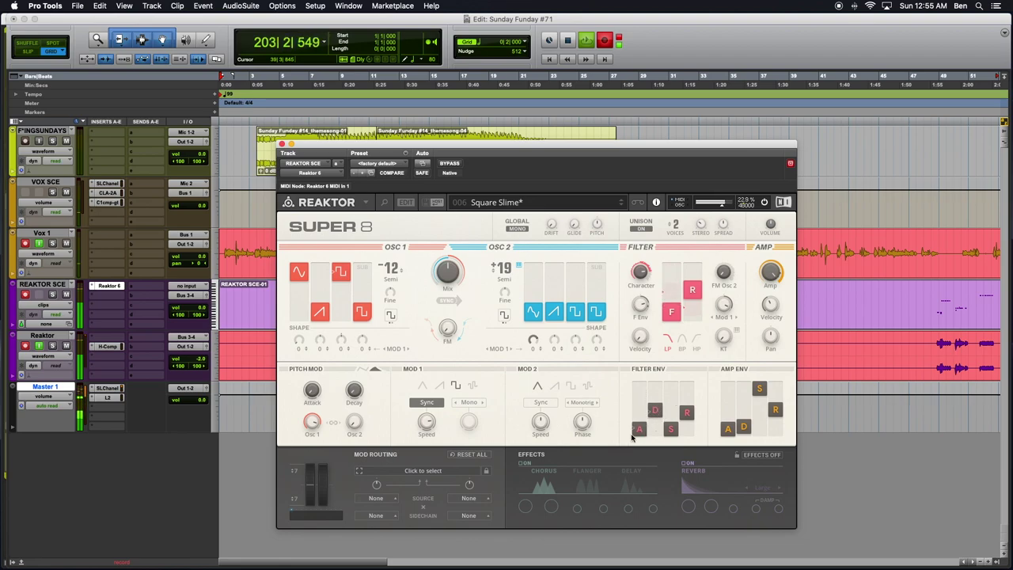
drag(670, 429, 686, 388)
mouse_move(671, 409)
mouse_down()
mouse_move(670, 424)
mouse_move(655, 401)
mouse_up()
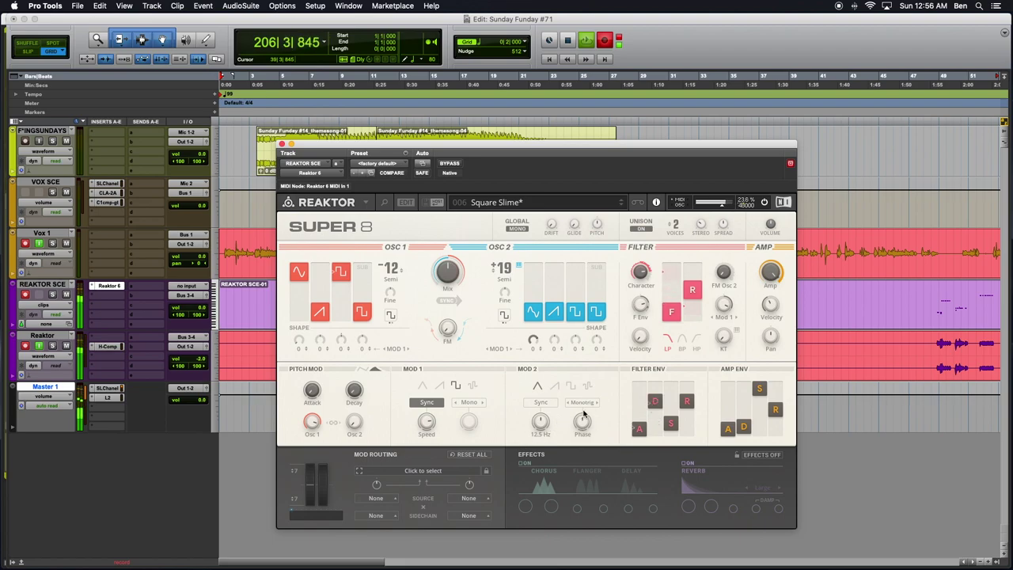
Toggle Mod 1's Sync off and on, choose its sawtooth waveform, and set its trigger mode to Monotrig
click(429, 402)
click(432, 401)
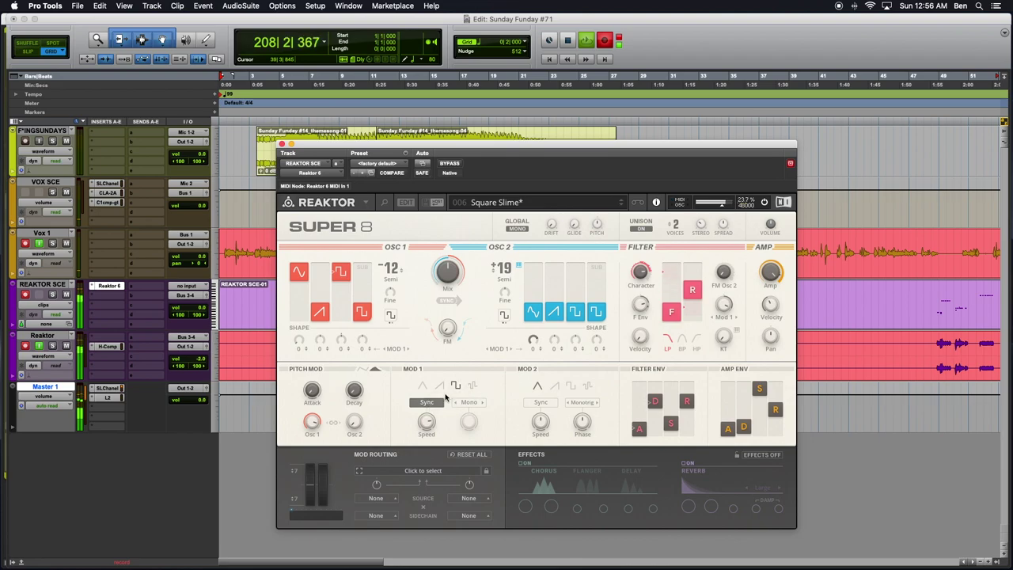
click(455, 402)
click(440, 386)
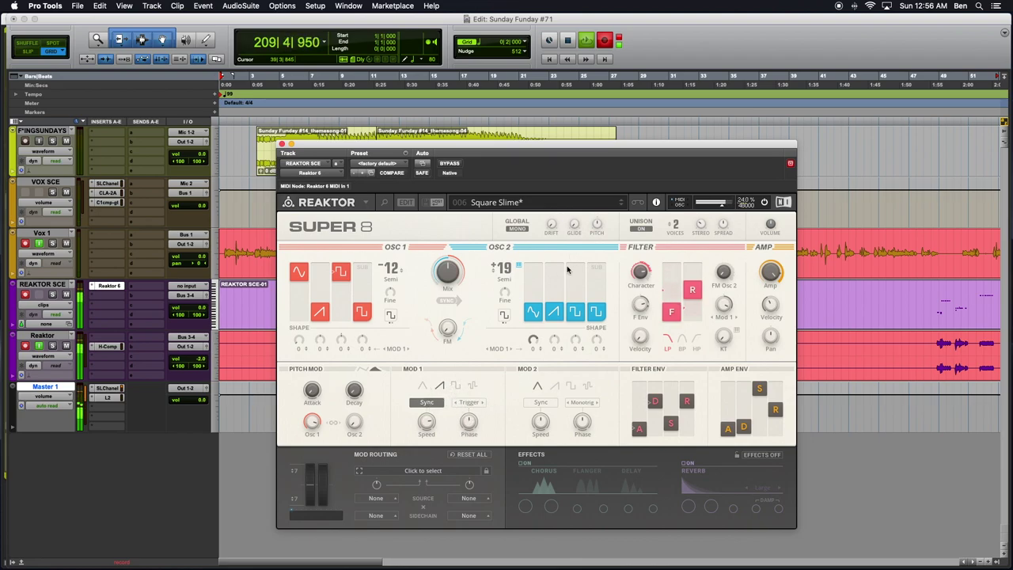
click(483, 403)
Lower the Filter Env decay slightly and reduce Mod 1's Speed
drag(661, 398, 657, 409)
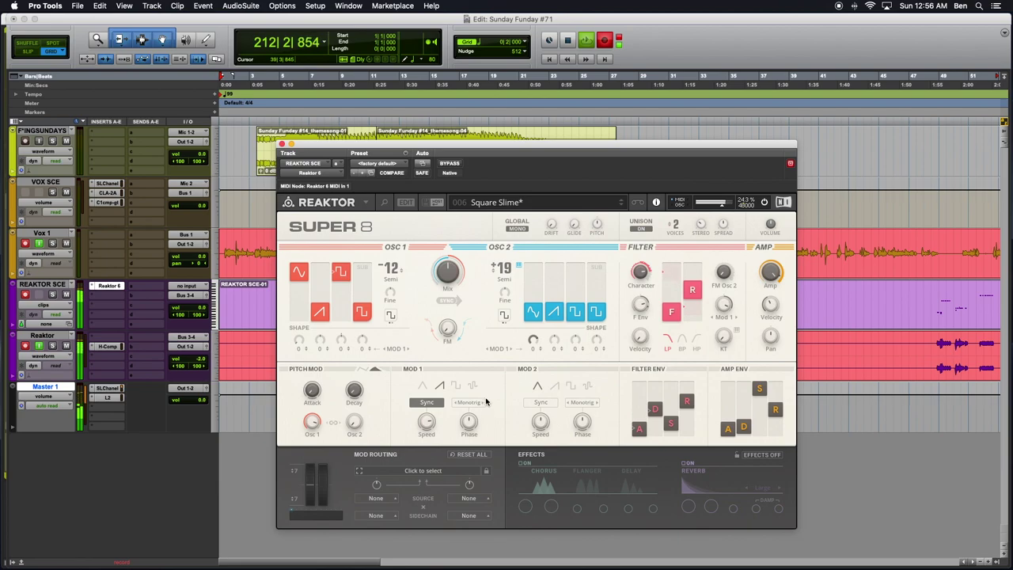
drag(425, 422, 421, 450)
Load the Alien Growl preset, then return to the Square Slime preset
click(622, 205)
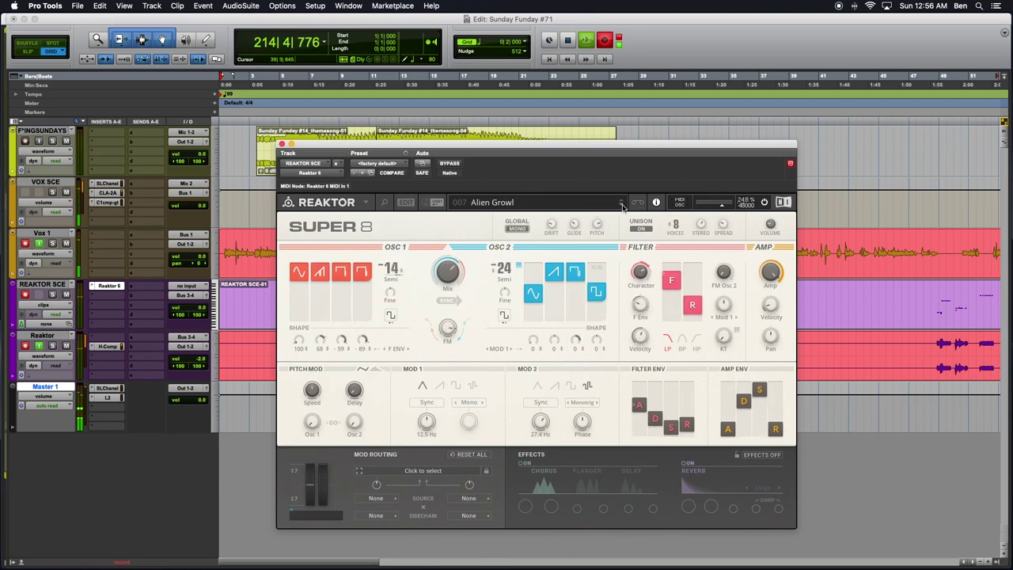
click(622, 205)
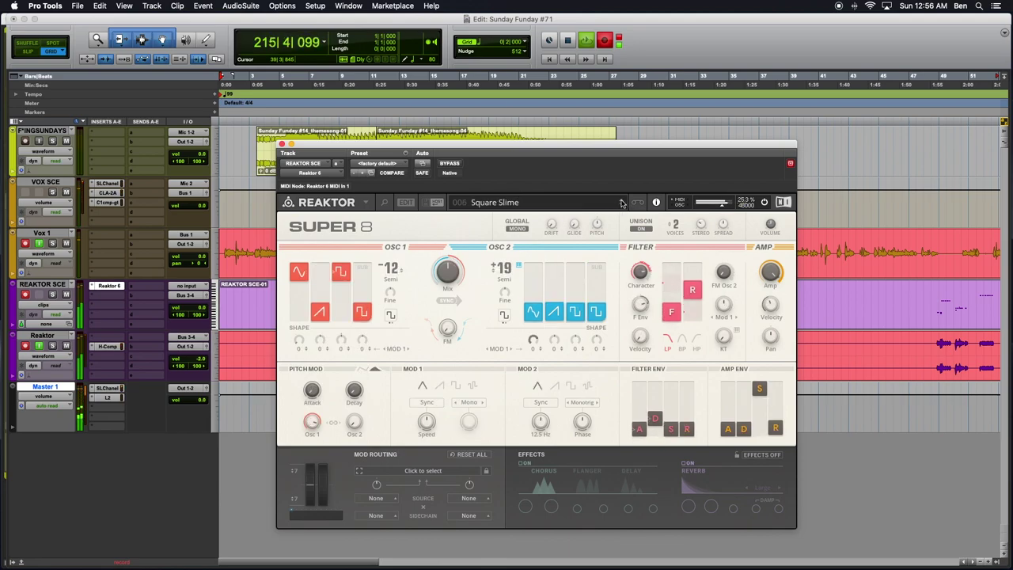
Load the Slash Mouse preset and turn the oscillator Mix strongly toward Osc 1
click(622, 204)
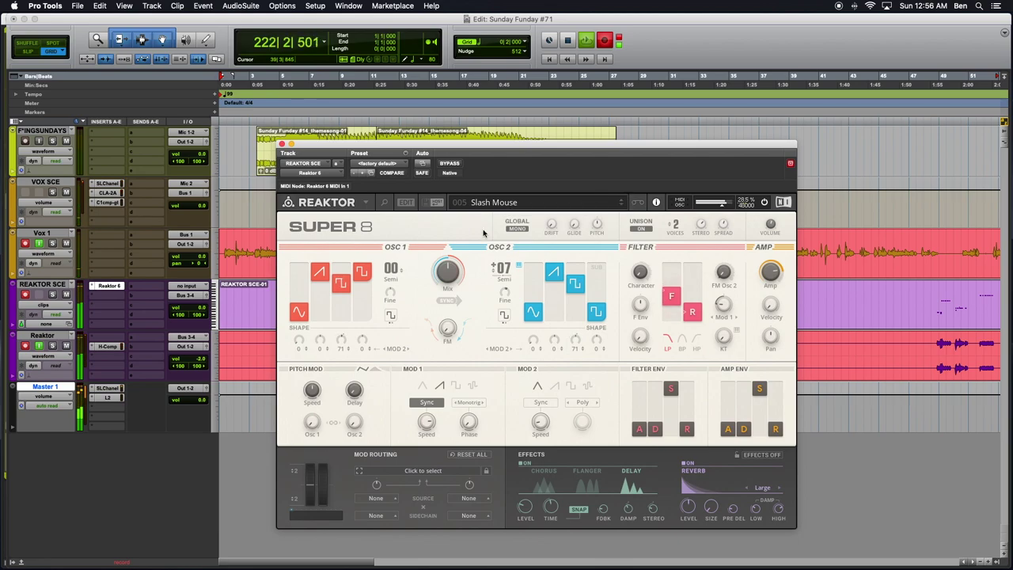
drag(459, 277, 431, 325)
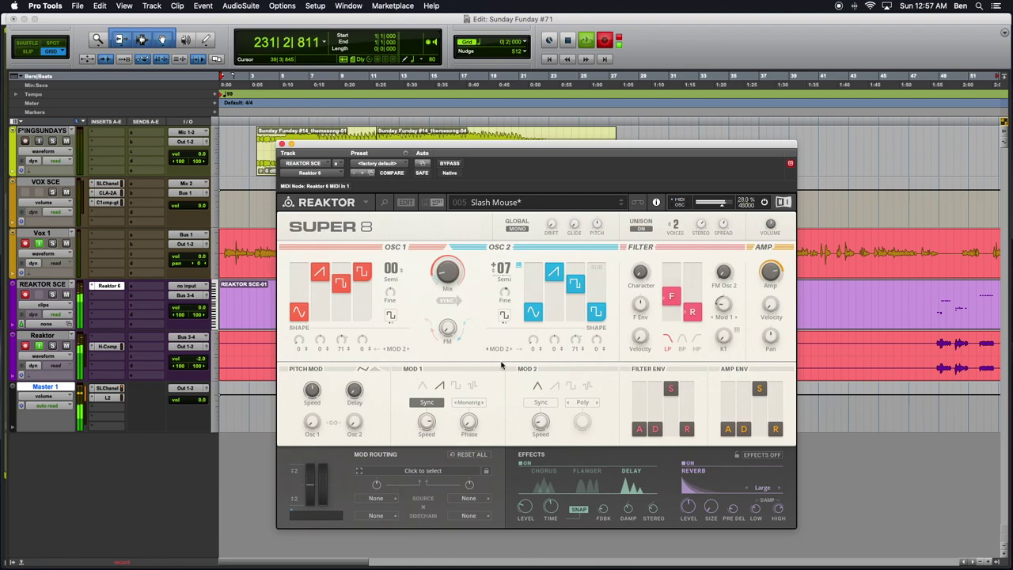
Set Mod 1's trigger mode to Poly and turn off Global Mono
click(483, 405)
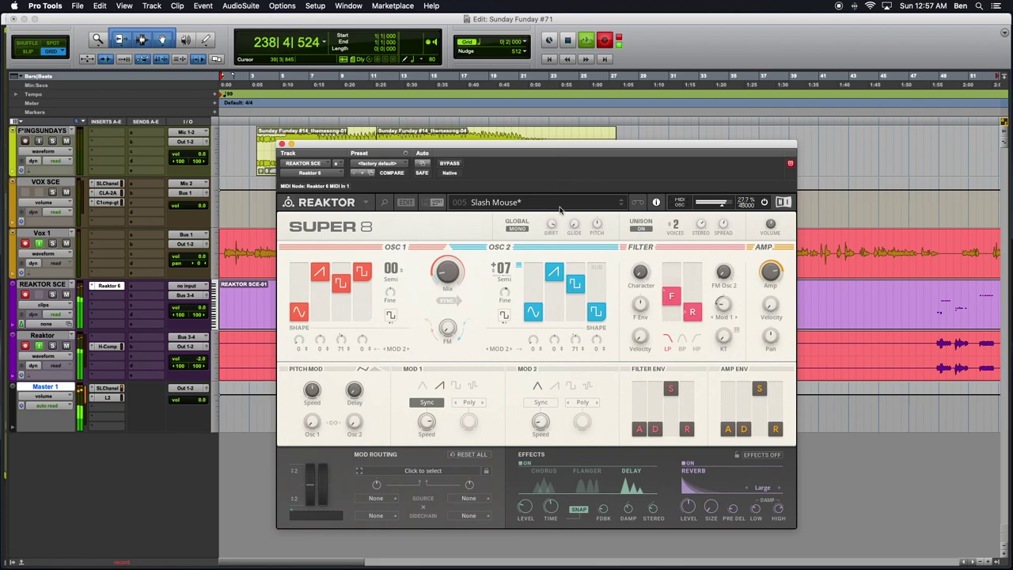
click(521, 230)
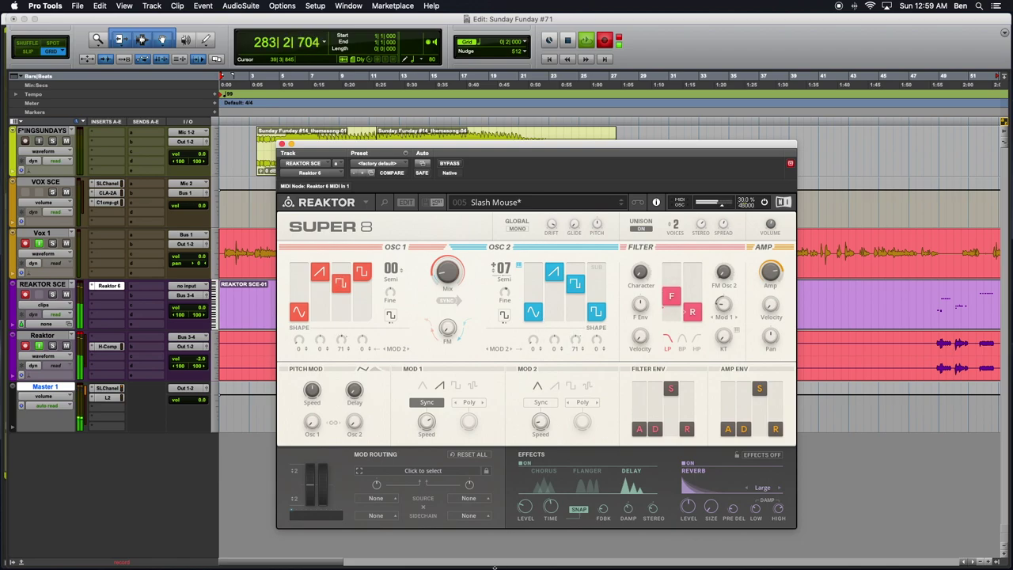
Center the oscillator Mix and lower Osc 2's pitch to 00 semitones
drag(449, 275, 448, 260)
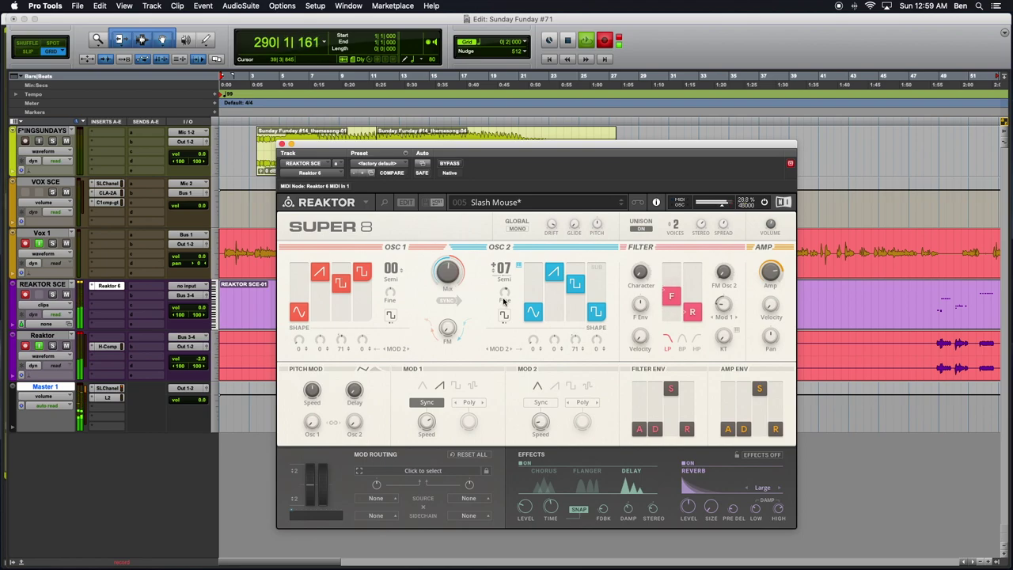
drag(504, 271, 506, 279)
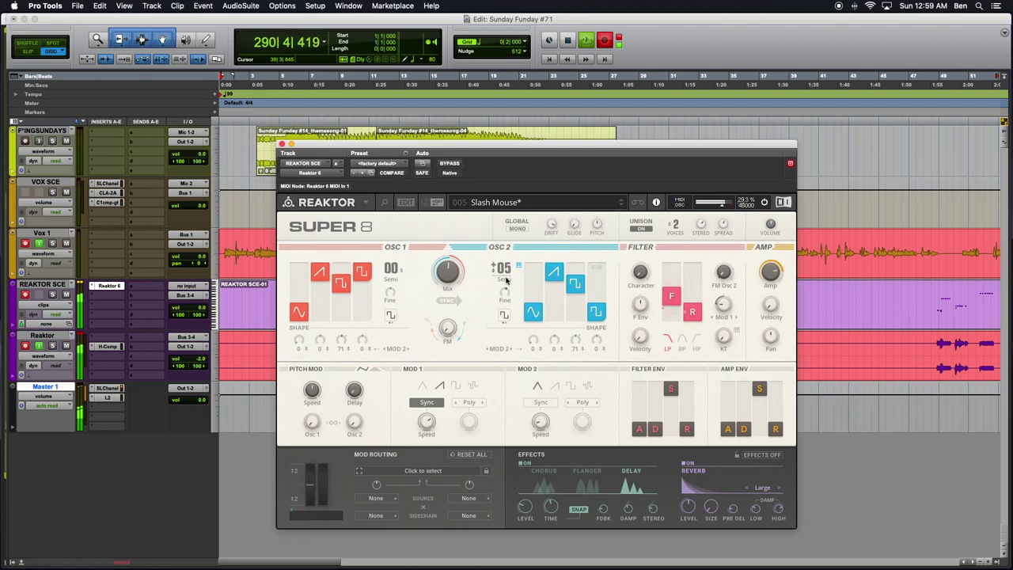
mouse_move(506, 272)
mouse_down()
mouse_move(507, 283)
mouse_move(513, 256)
mouse_move(504, 289)
mouse_up()
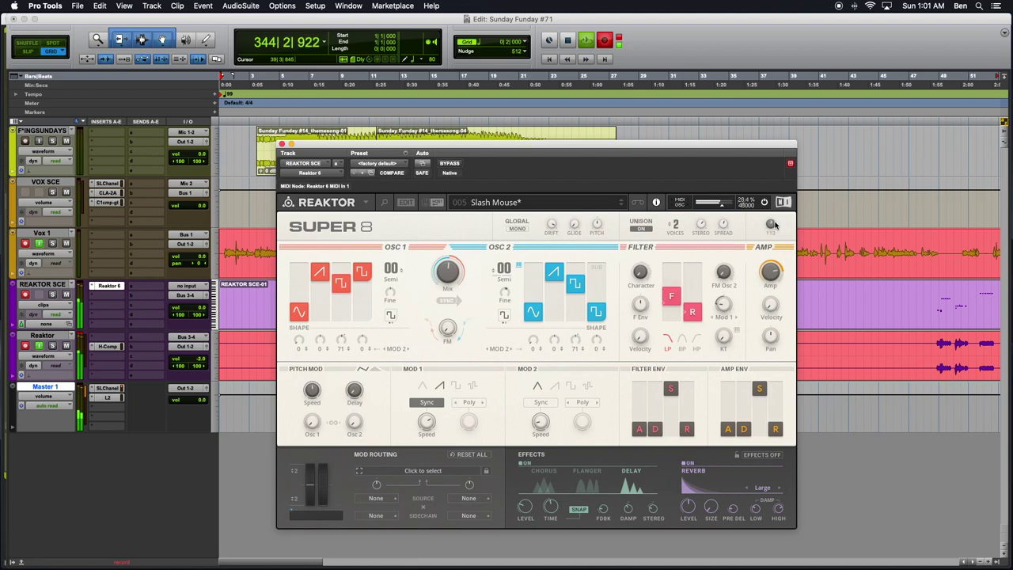
Load Square Slime and then Alien Growl, and turn Alien Growl's oscillator Mix toward Osc 1, to about -25
click(80, 336)
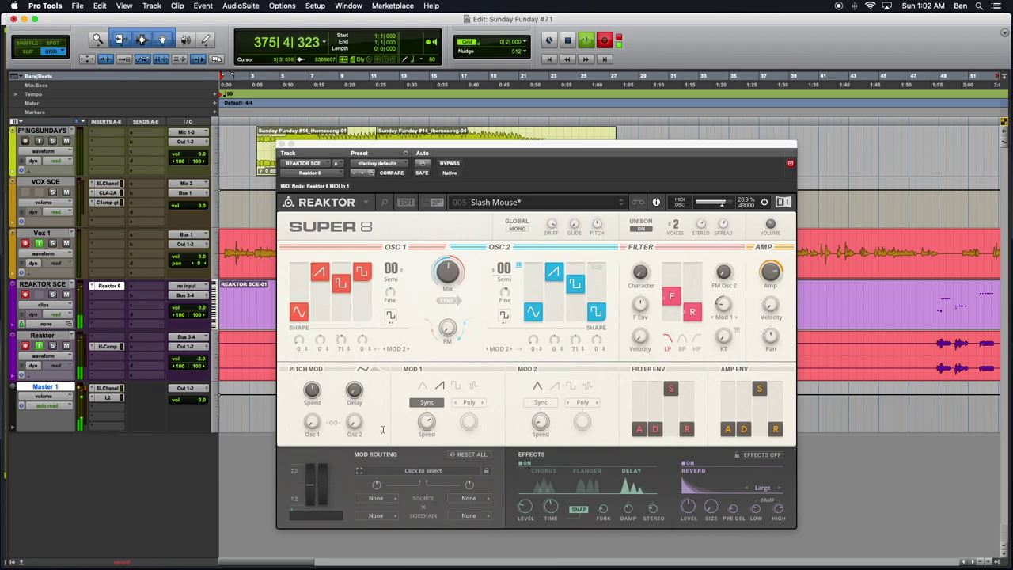
click(506, 202)
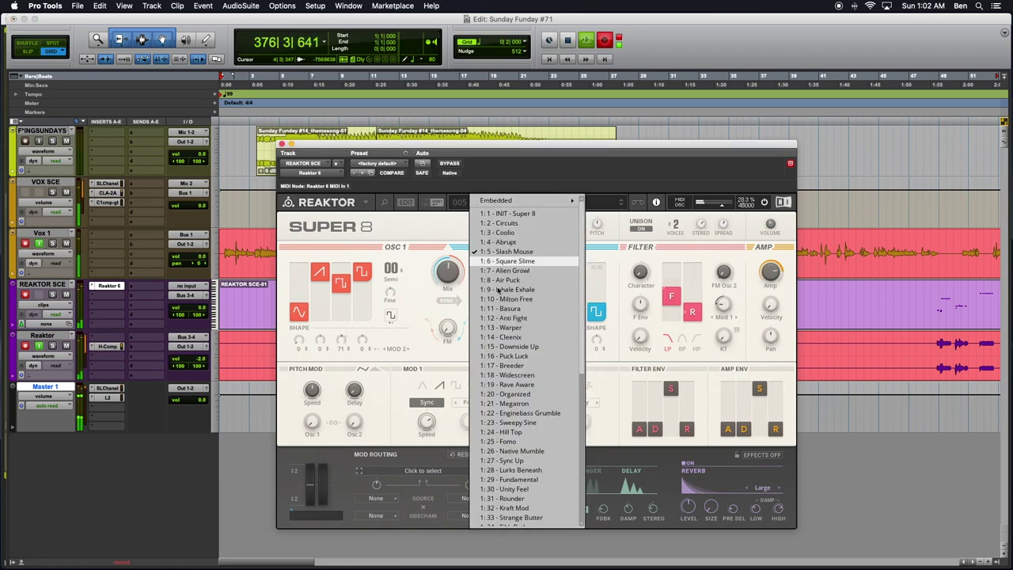
click(506, 260)
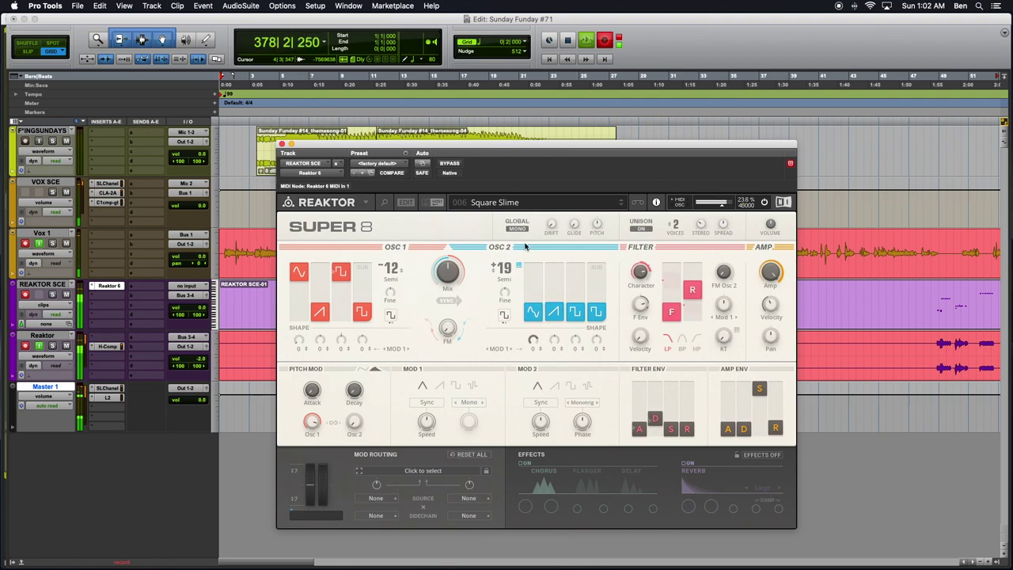
click(620, 204)
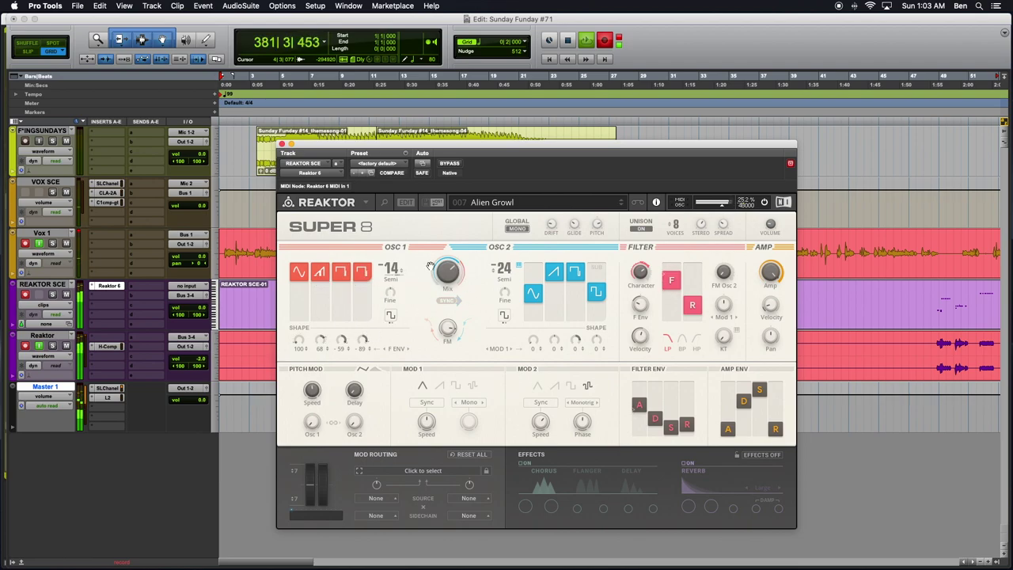
drag(436, 272, 422, 302)
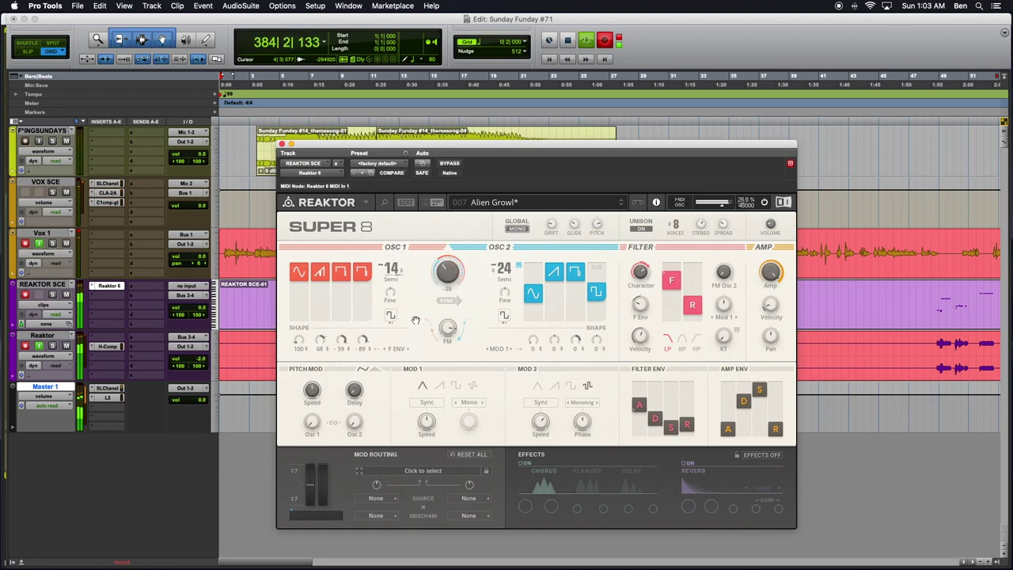
Load the Air Puck preset and adjust its Volume slightly, then reload it by way of Alien Growl
click(78, 233)
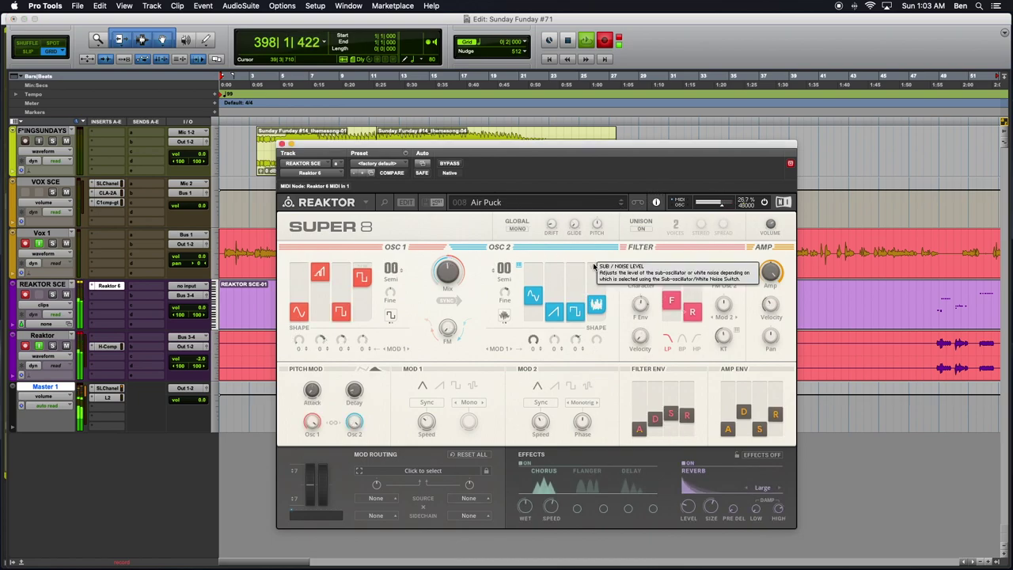
drag(771, 223, 772, 220)
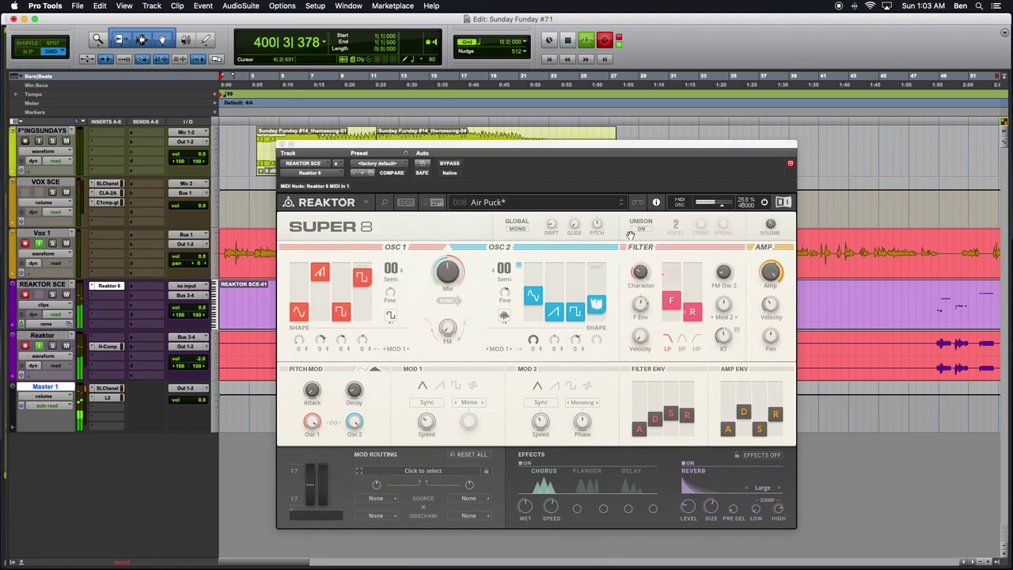
click(621, 199)
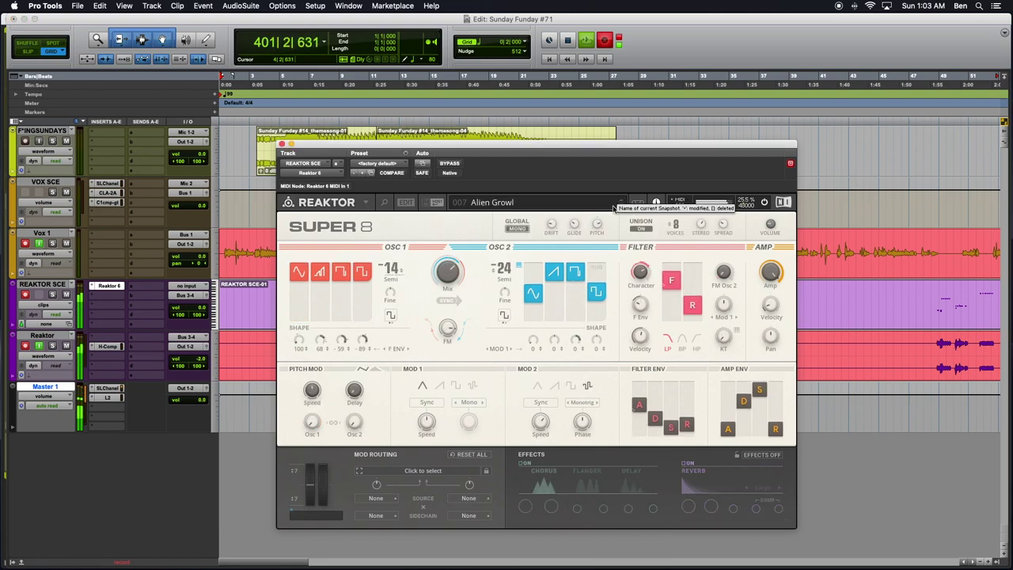
click(615, 206)
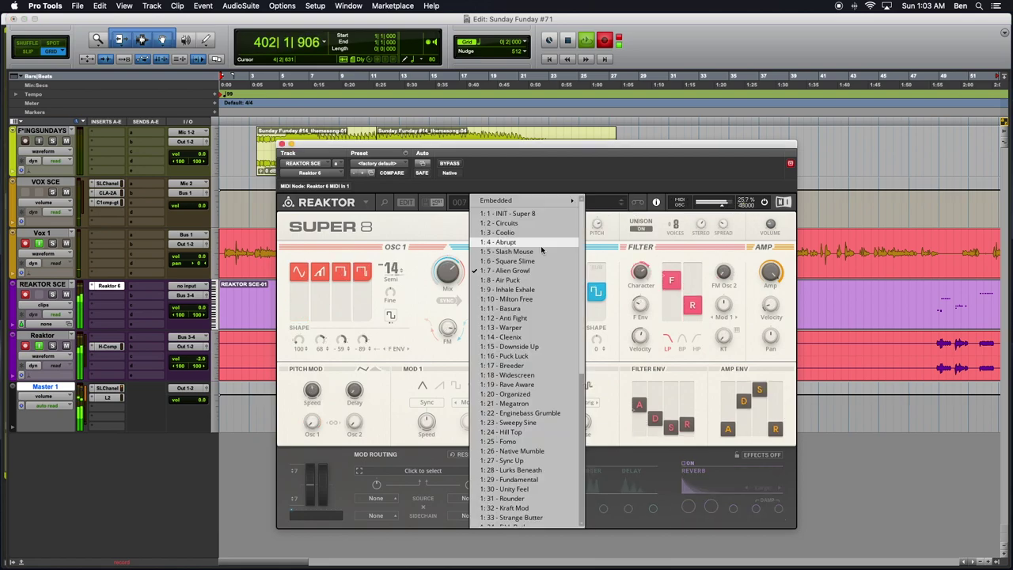
click(507, 280)
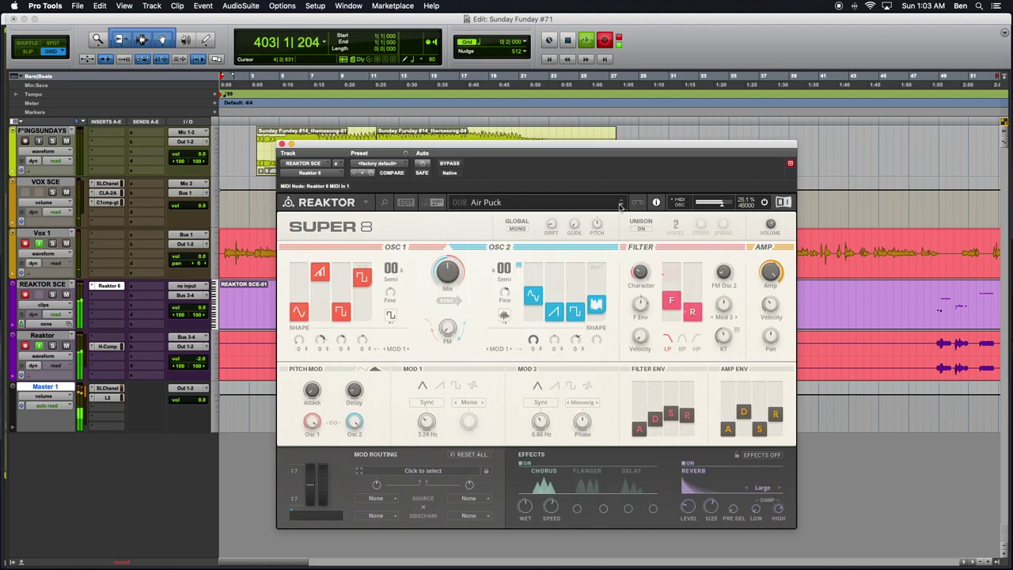
Step past Inhale Exhale to the Milton Free preset and turn its oscillator Mix toward Osc 1
click(621, 205)
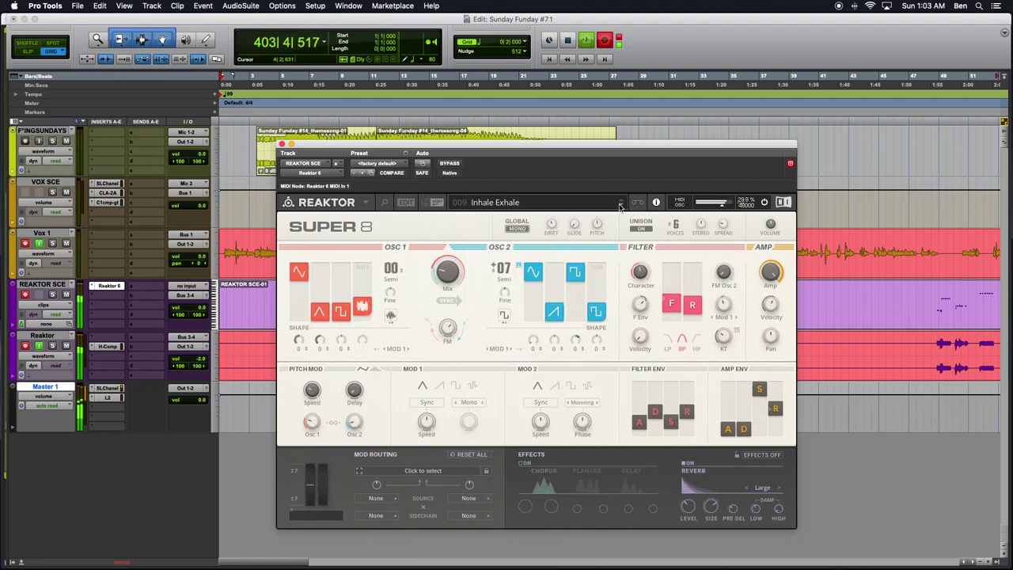
click(622, 206)
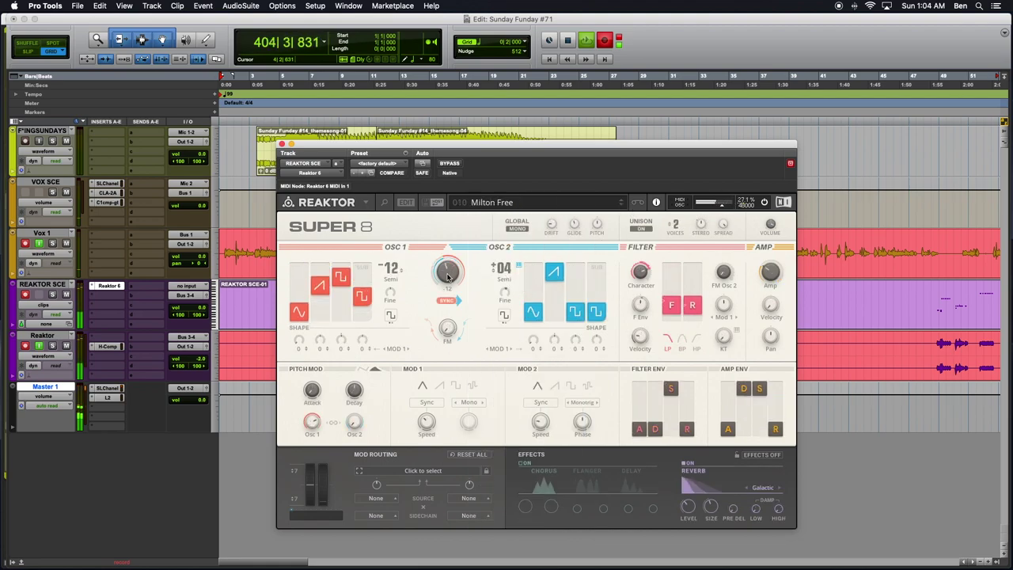
drag(462, 268, 452, 317)
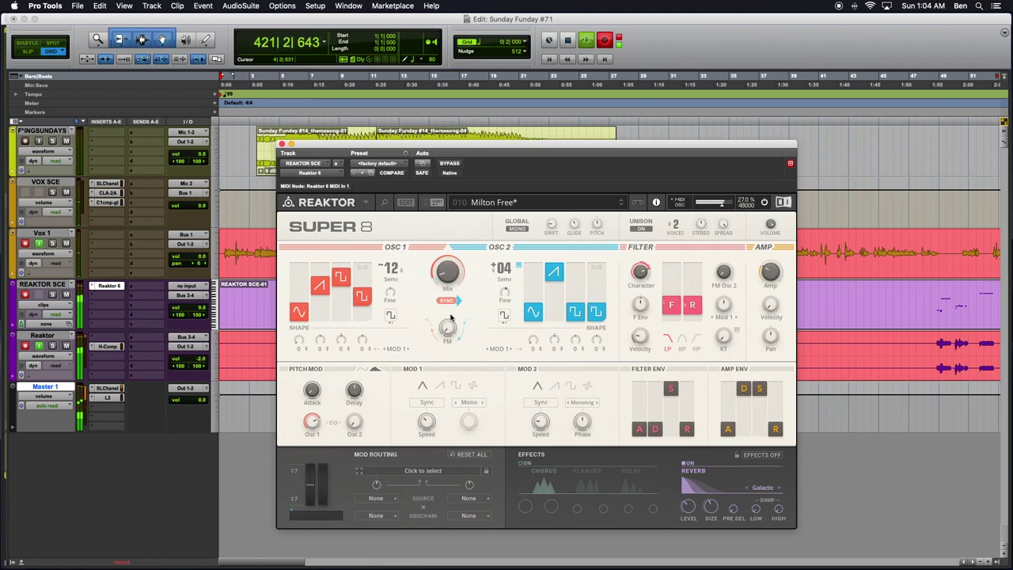
Step through the presets Basura, Anti Fight and Warper to Cleenix, and enable Mod 1's Sync there
click(622, 205)
click(546, 308)
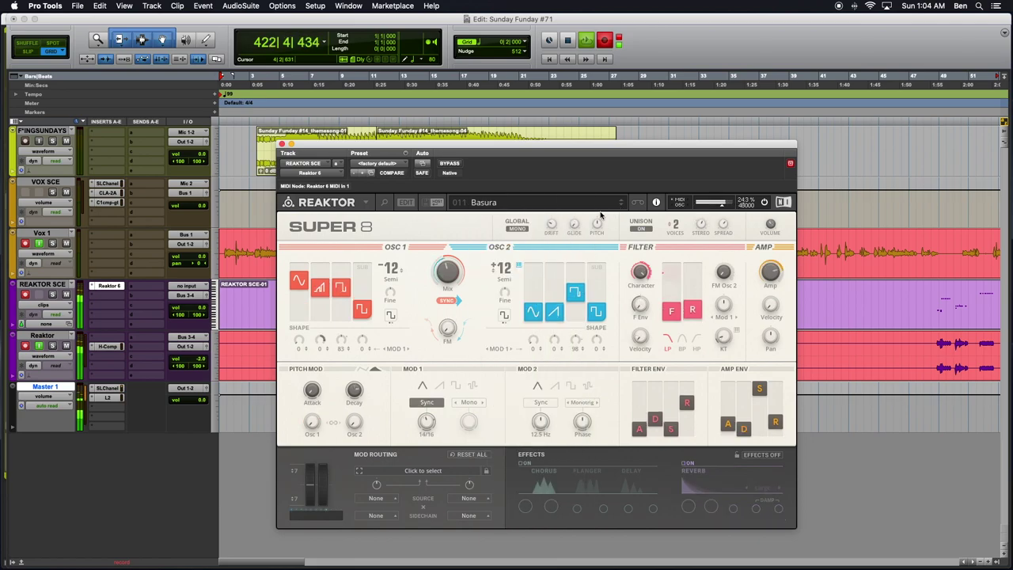
click(620, 207)
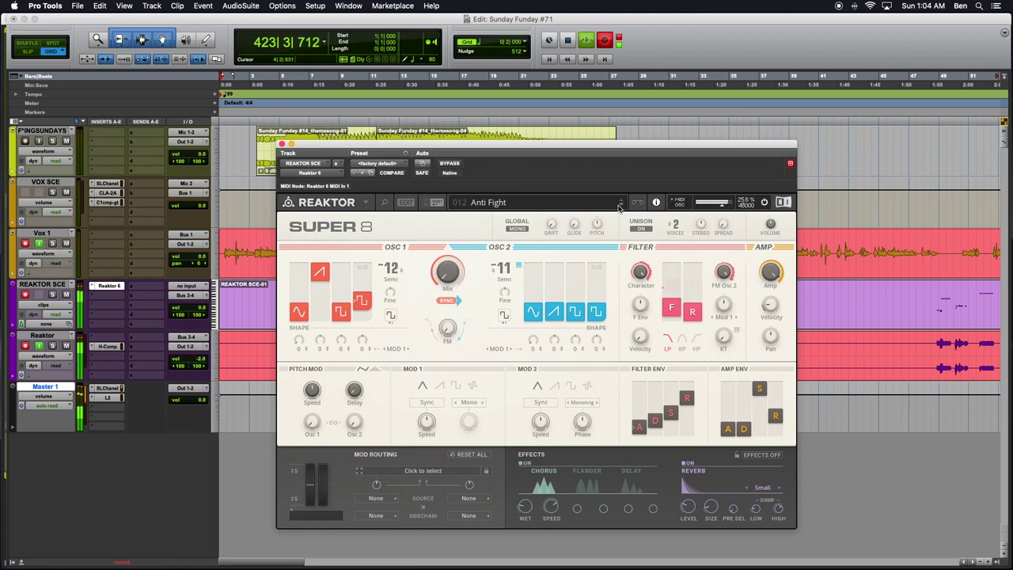
click(619, 207)
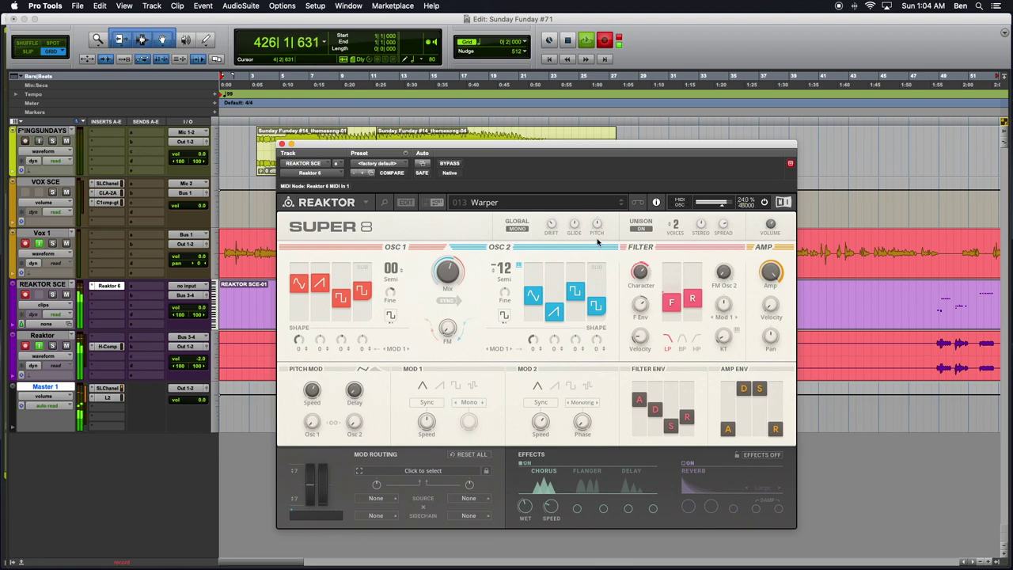
click(620, 207)
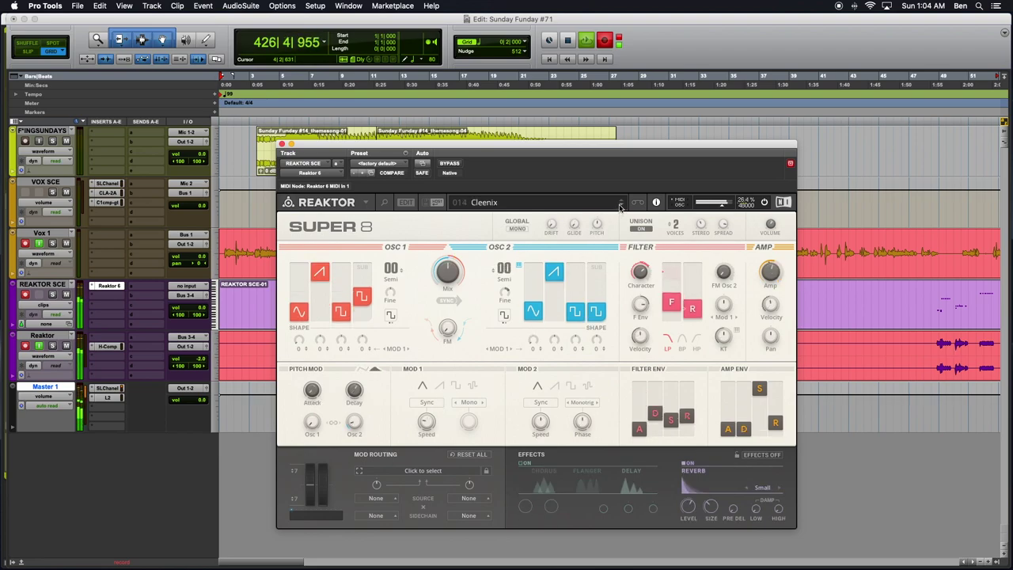
click(426, 404)
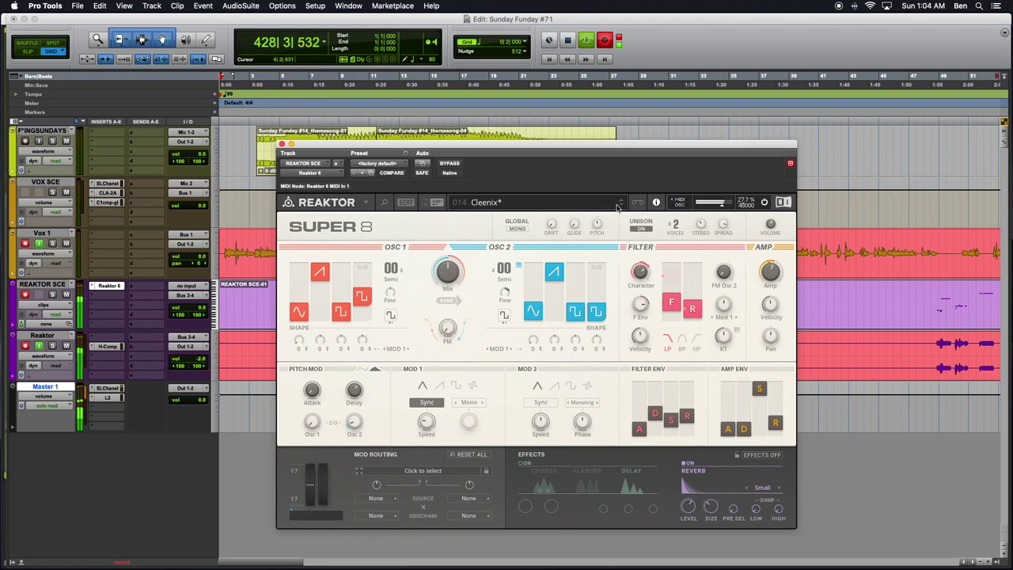
Step through Downside Up, Puck Luck and Breeder to the Widescreen preset, and adjust its Volume slightly
click(622, 206)
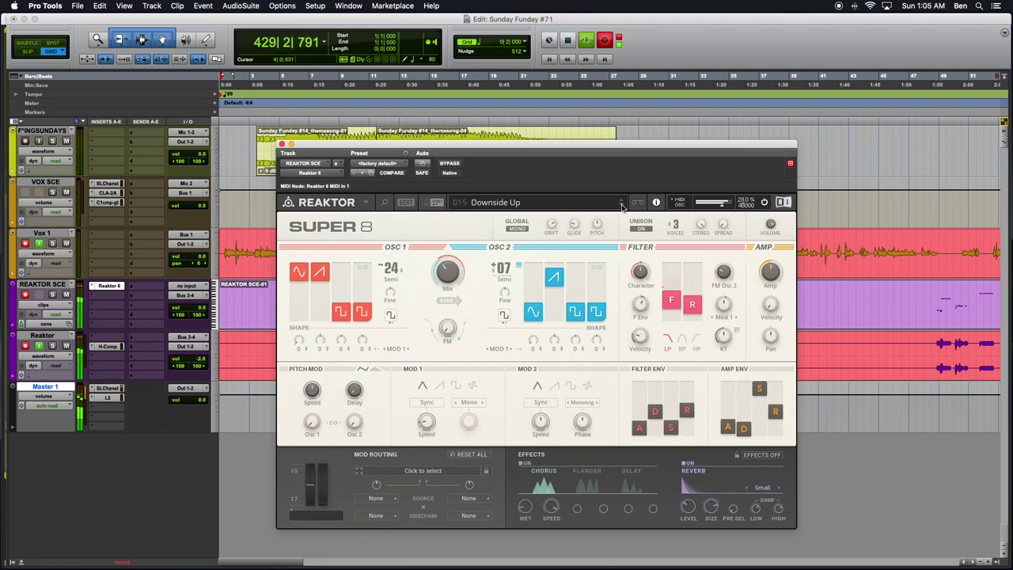
click(622, 206)
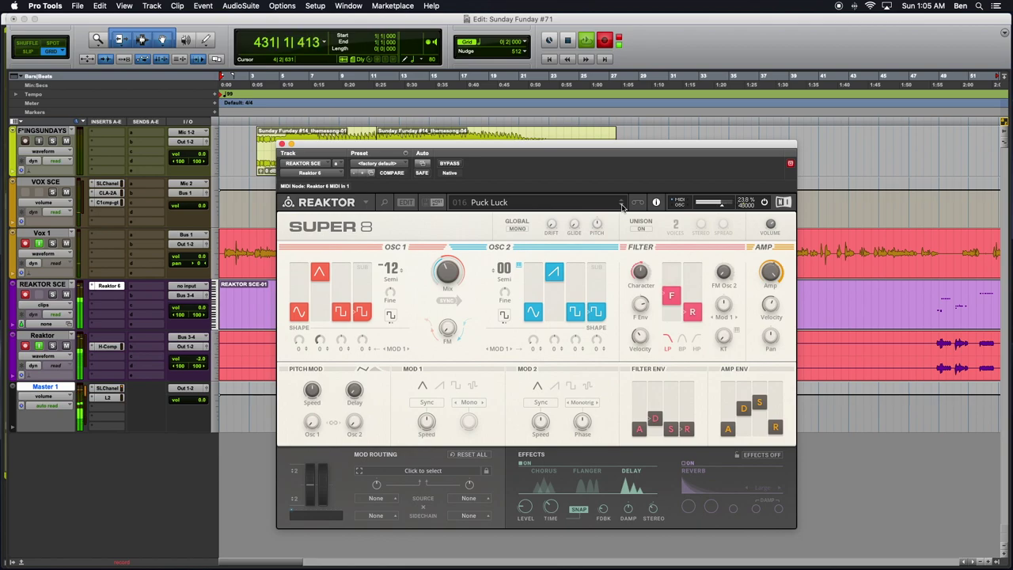
click(622, 206)
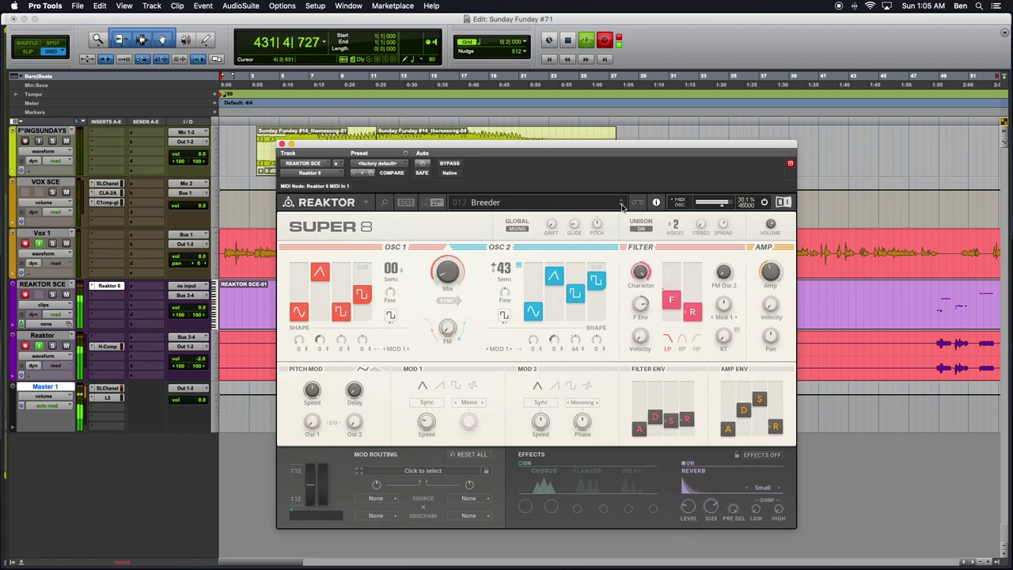
click(622, 206)
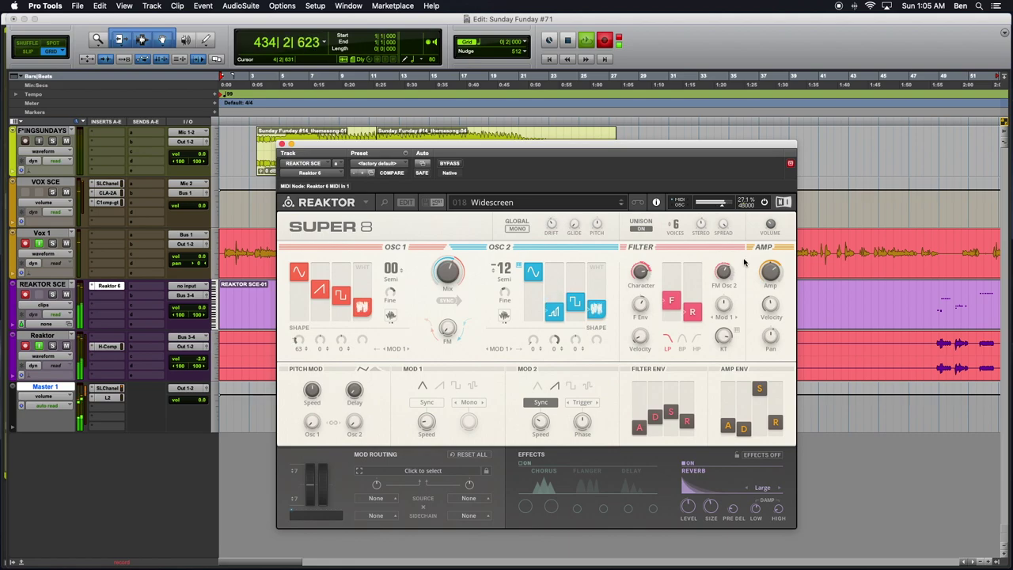
drag(770, 225, 771, 230)
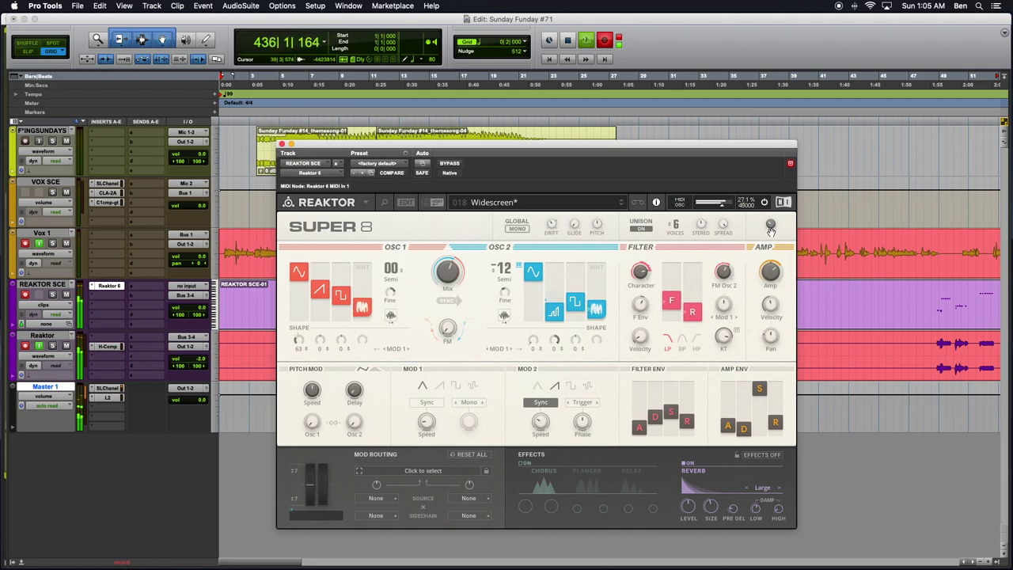
Set the oscillator Mix to -100, trying its default reset along the way, and raise the filter's F slider
right_click(449, 265)
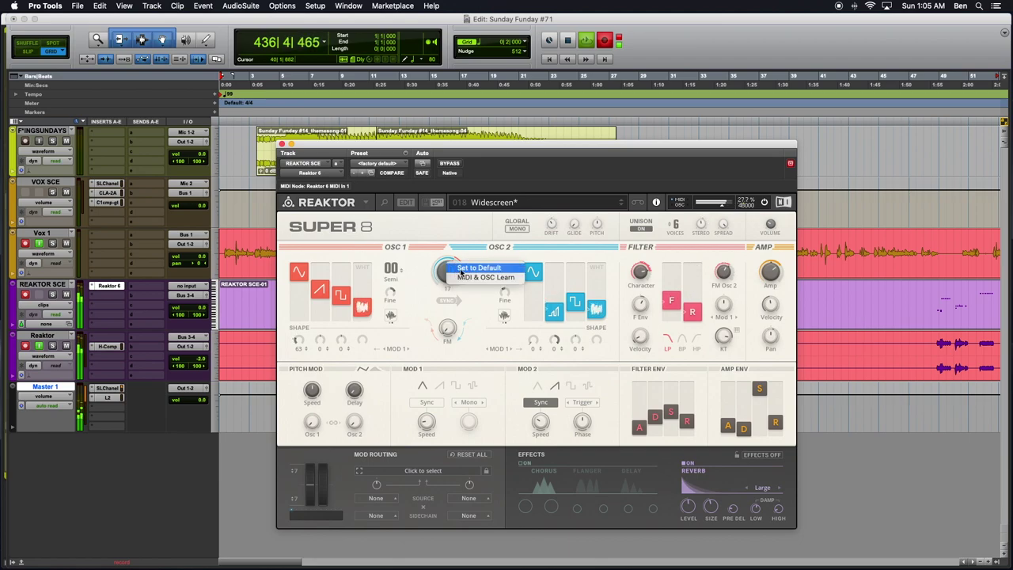
click(462, 272)
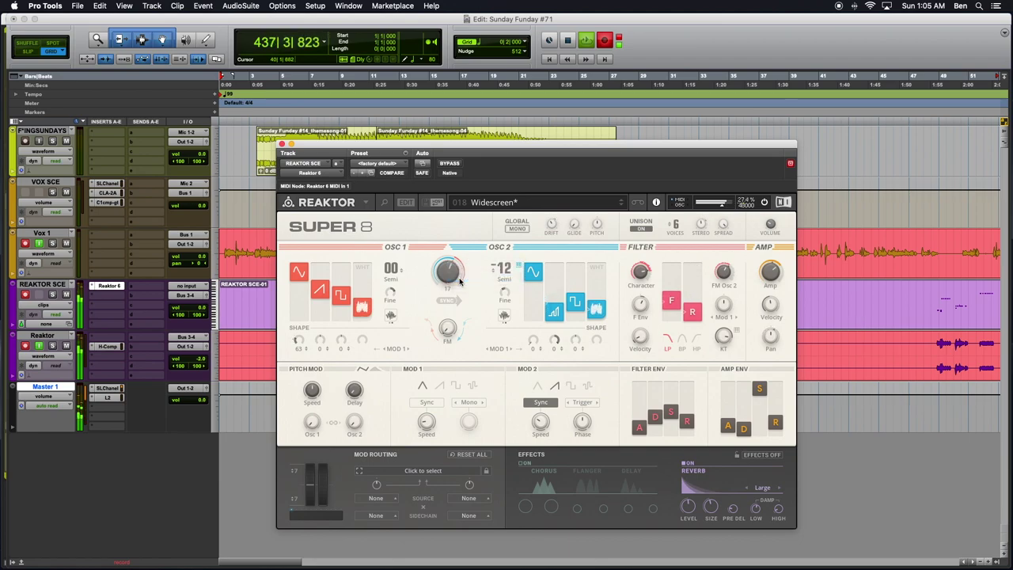
drag(460, 281, 448, 275)
right_click(448, 274)
click(460, 270)
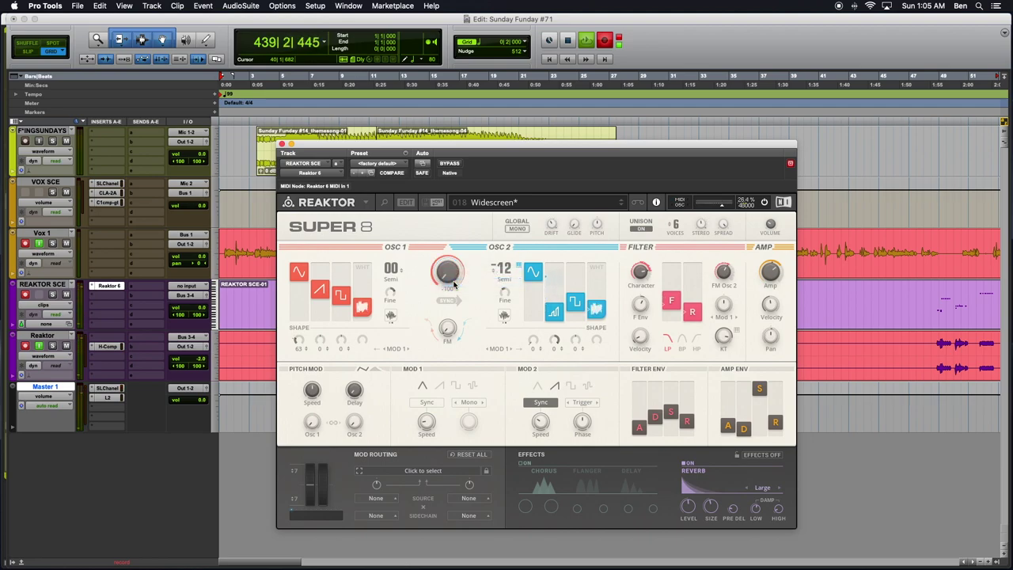
scroll(448, 273, down, 5)
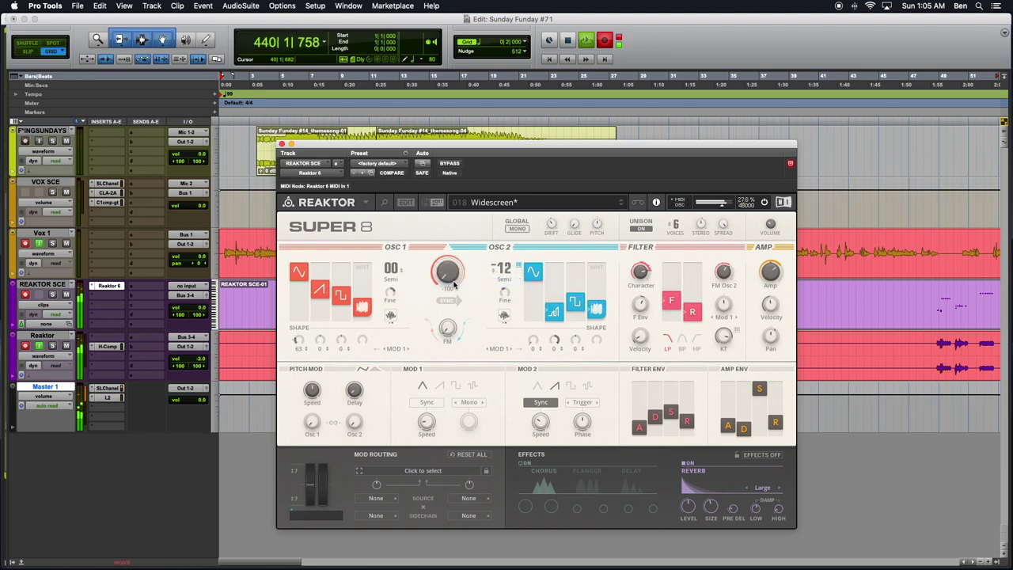
scroll(454, 285, down, 15)
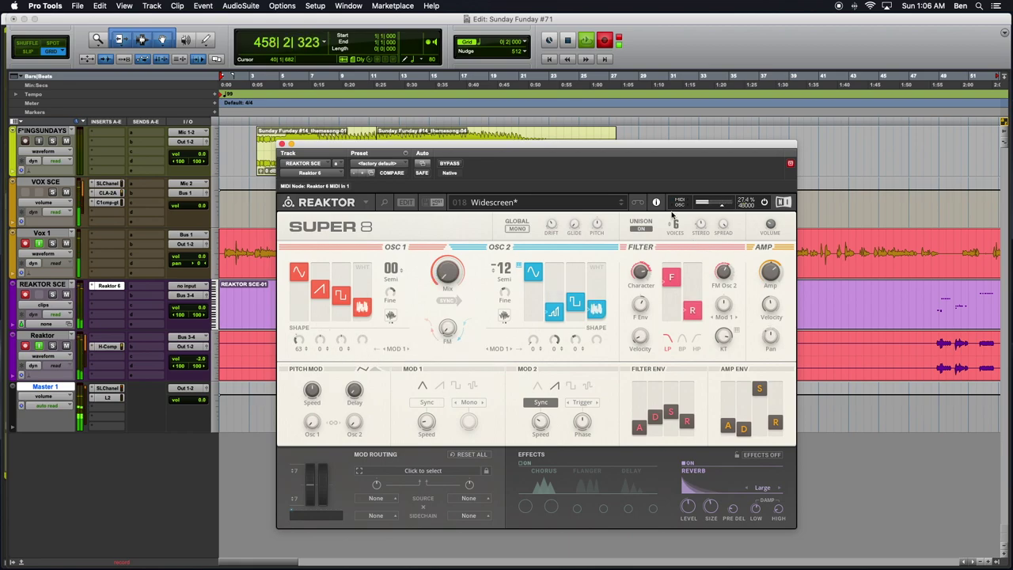
Load the Rave Aware bass preset, and switch to Hyper Cheese from the embedded Leads bank
click(576, 205)
click(519, 379)
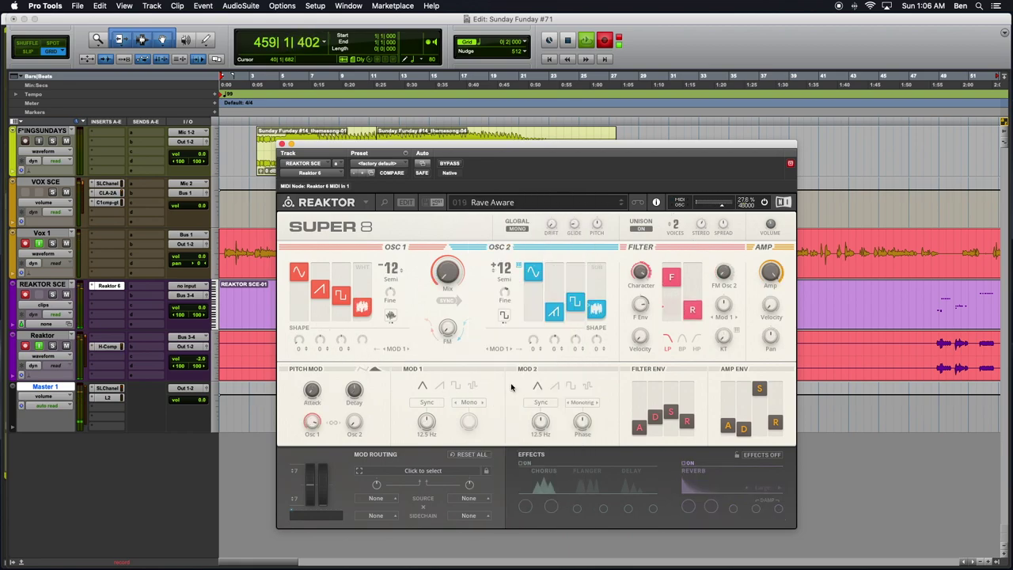
click(554, 203)
mouse_move(572, 201)
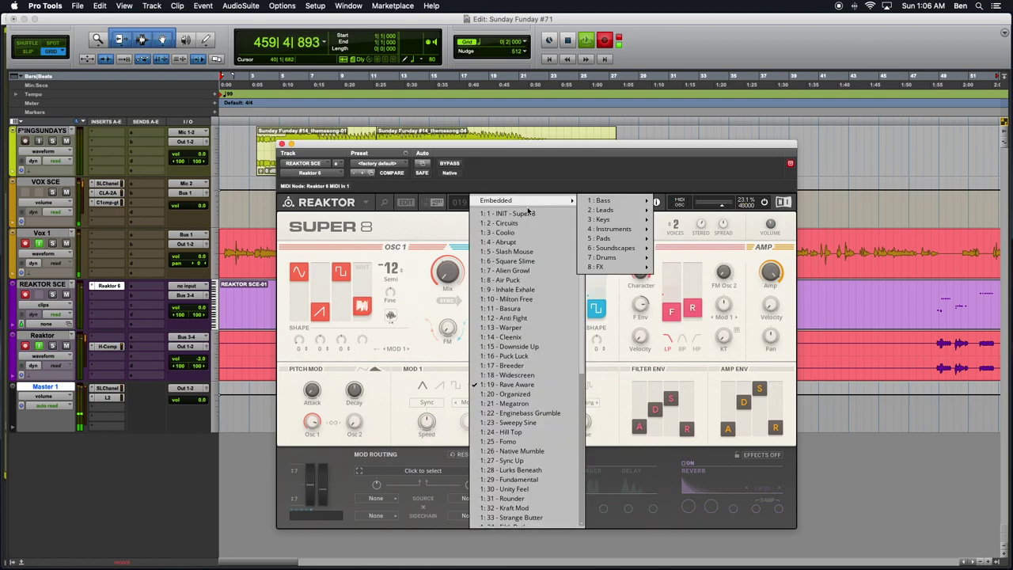
scroll(522, 264, down, 5)
scroll(530, 330, up, 5)
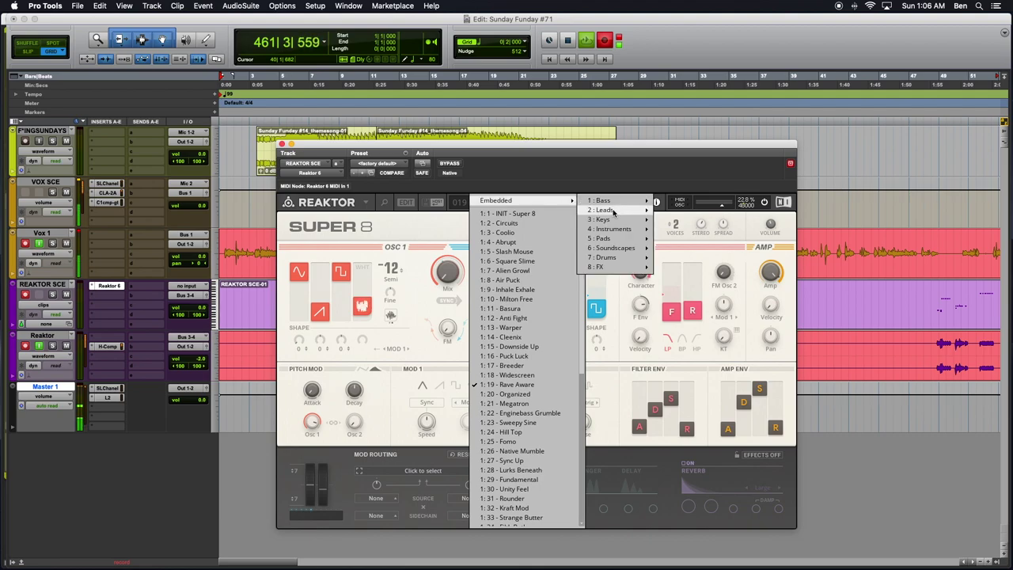
mouse_move(626, 212)
click(685, 219)
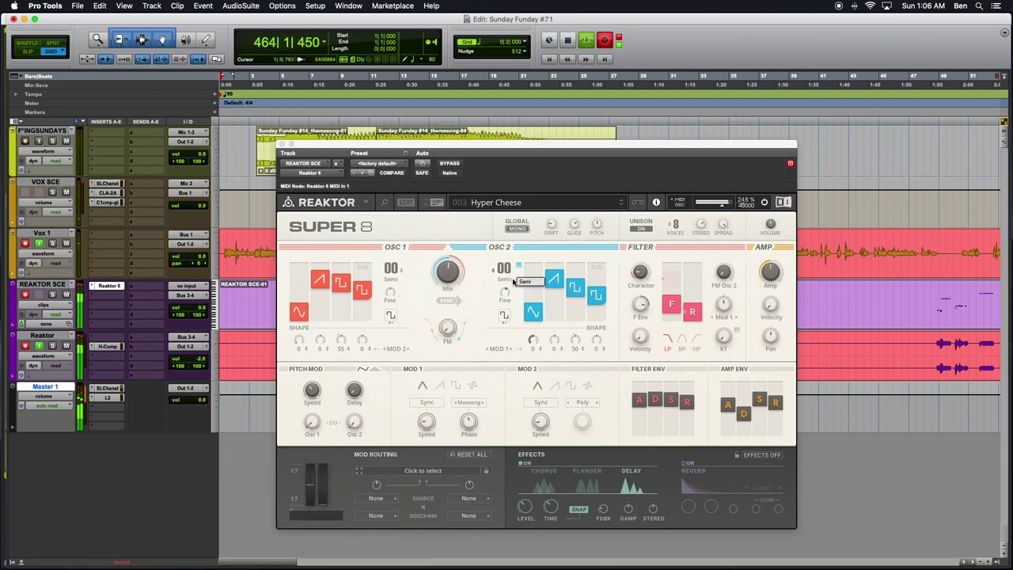
Step through the lead presets Comped, Andromeda Horns and Vintage Poly, and load Automat
click(621, 207)
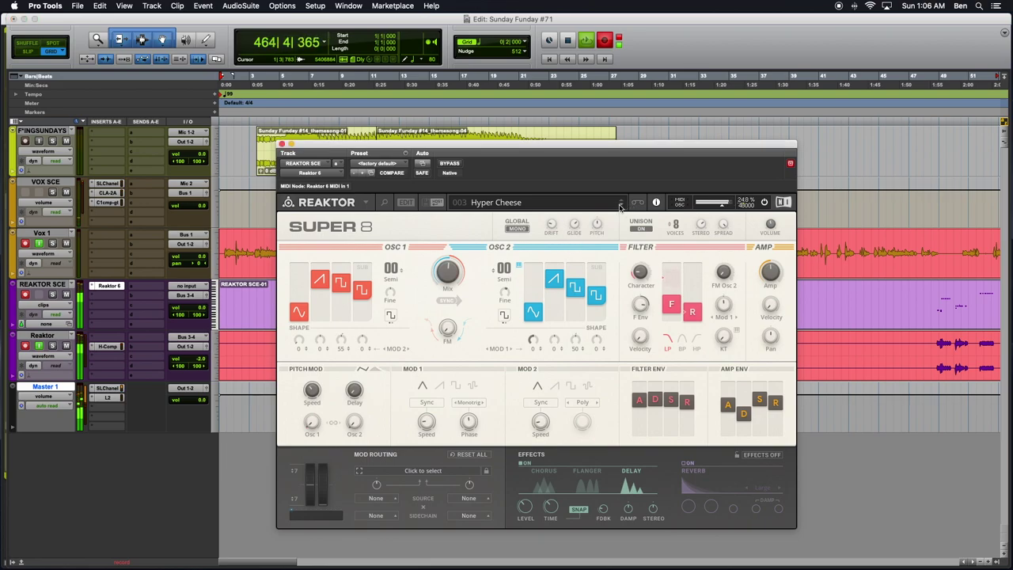
click(620, 206)
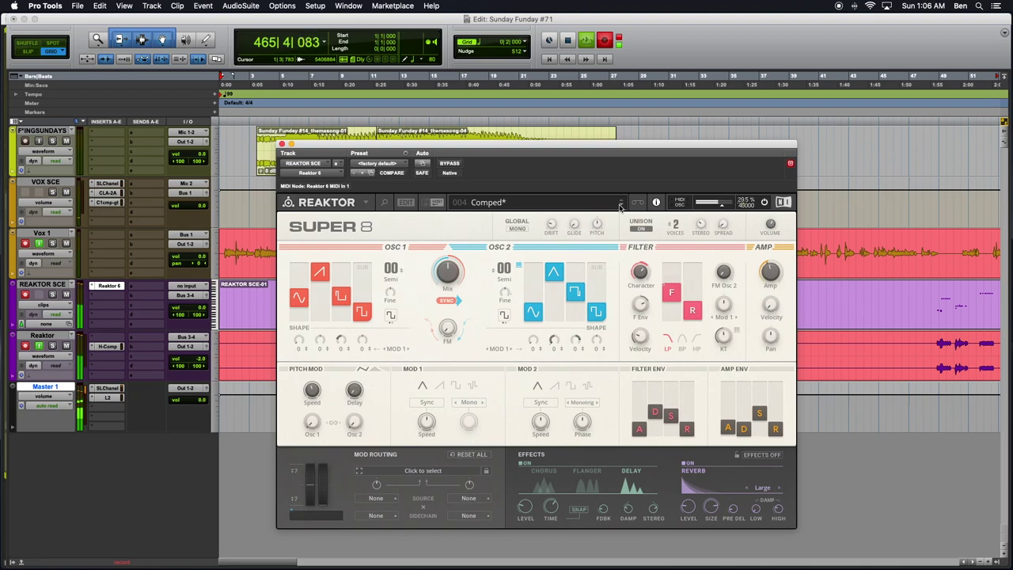
click(621, 206)
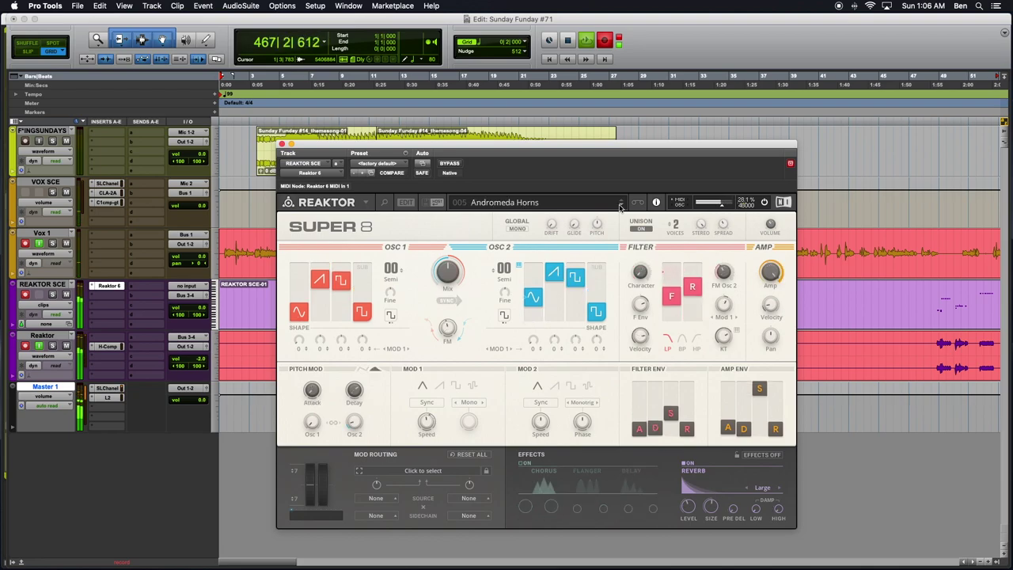
click(621, 206)
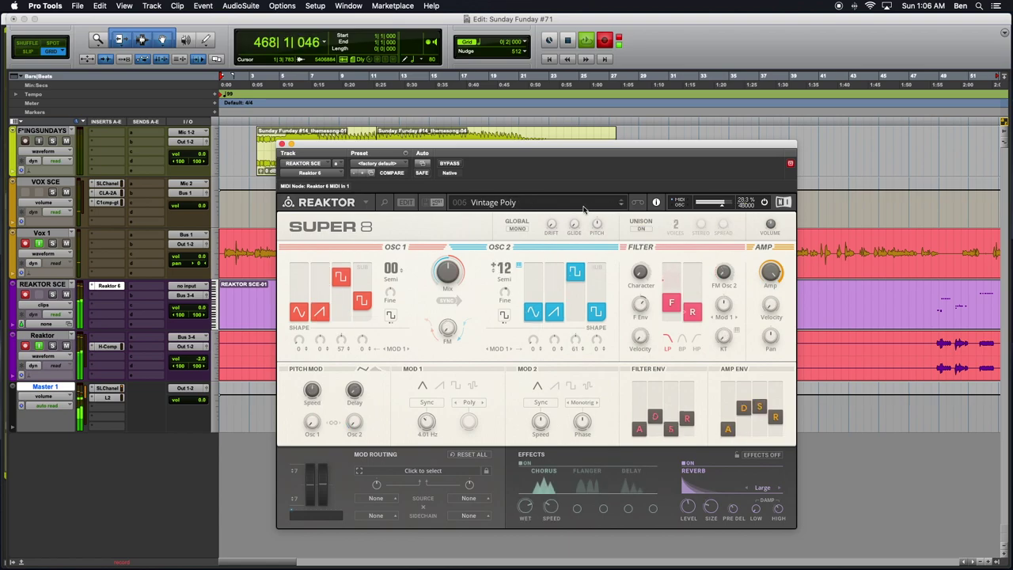
click(511, 202)
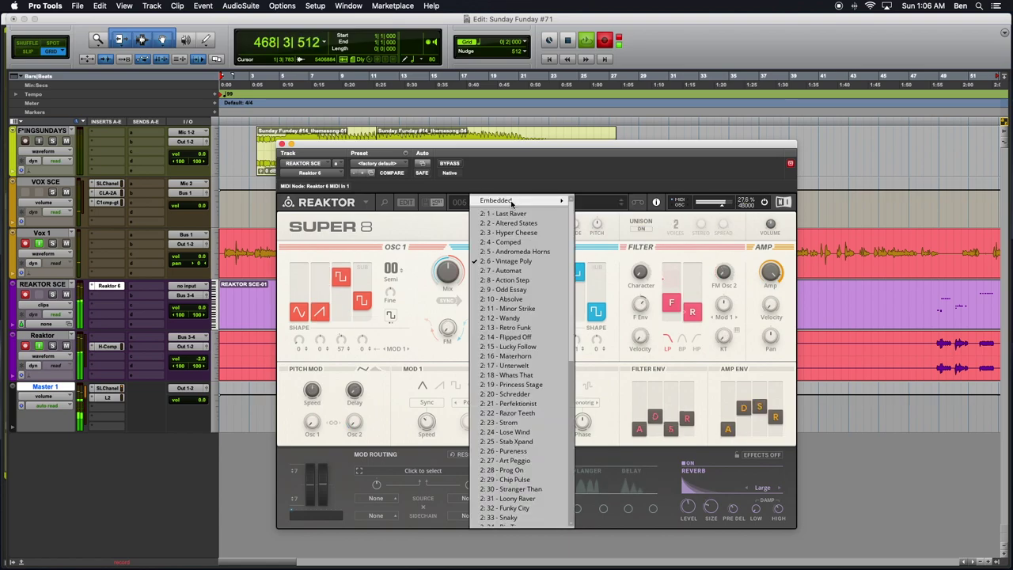
click(505, 270)
Load Goodbye Earth from the embedded Pads bank and lower its amp envelope Attack
click(557, 207)
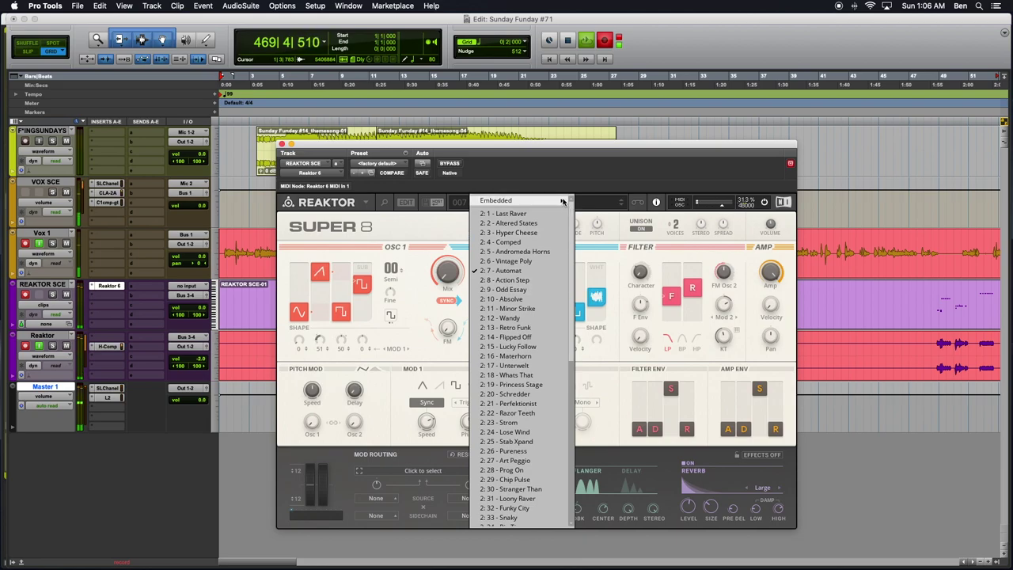
mouse_move(557, 200)
mouse_move(602, 239)
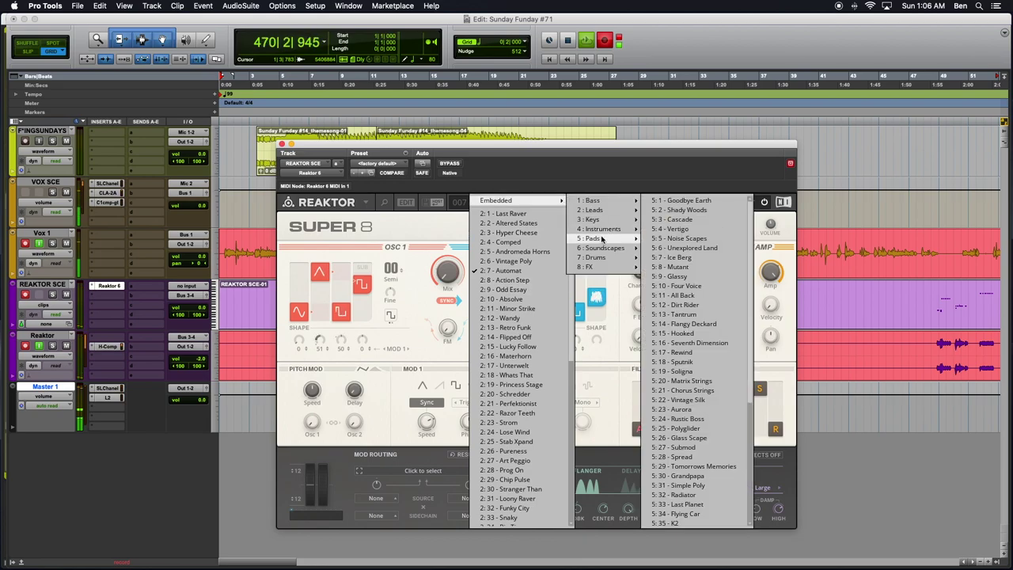
click(681, 204)
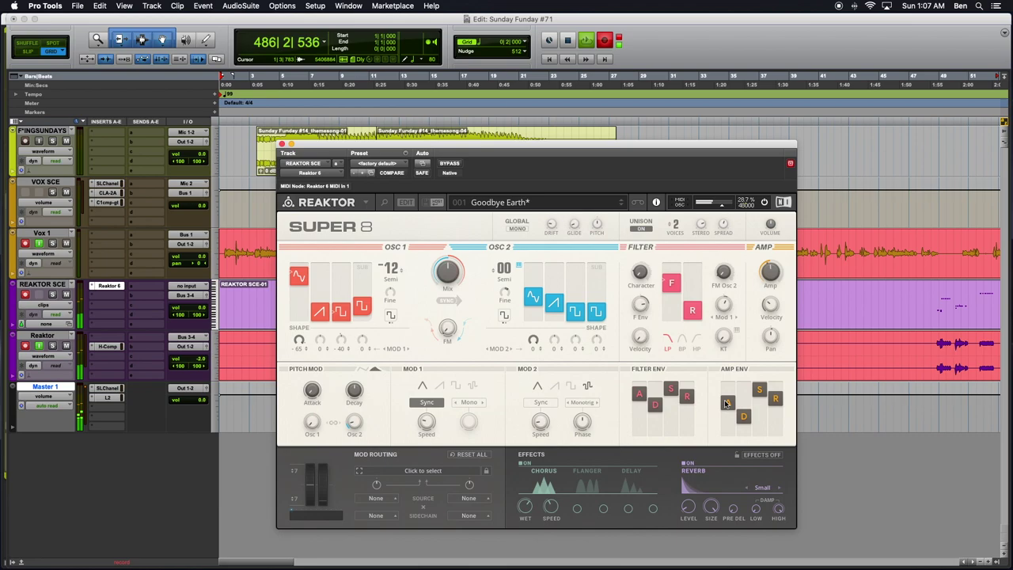
drag(727, 401, 729, 427)
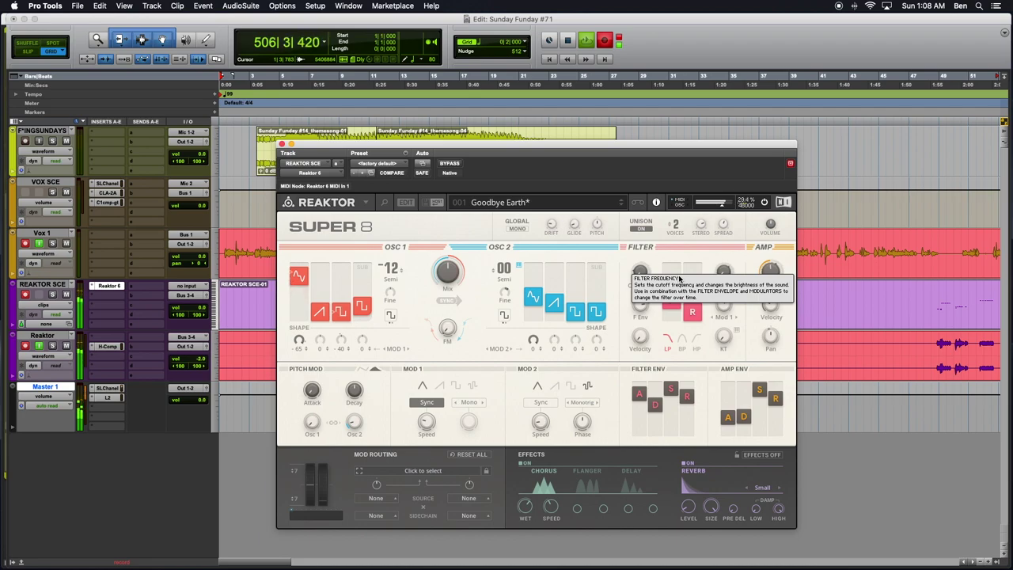
Step through the pad presets Cascade, Vertigo, Noise Scapes, Unexplored Land and Ice Berg to Mutant
click(620, 205)
click(620, 205)
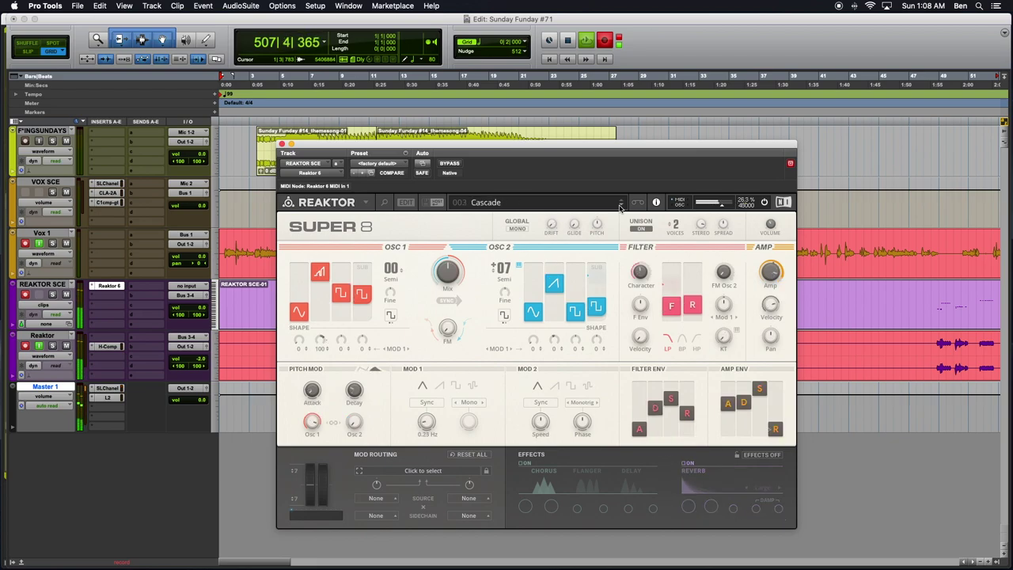
click(620, 205)
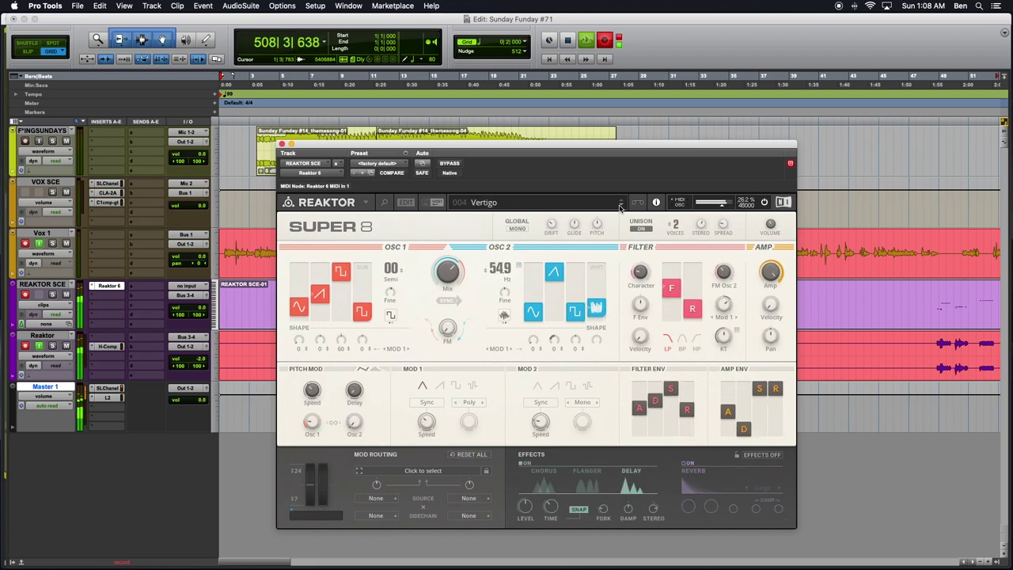
click(620, 205)
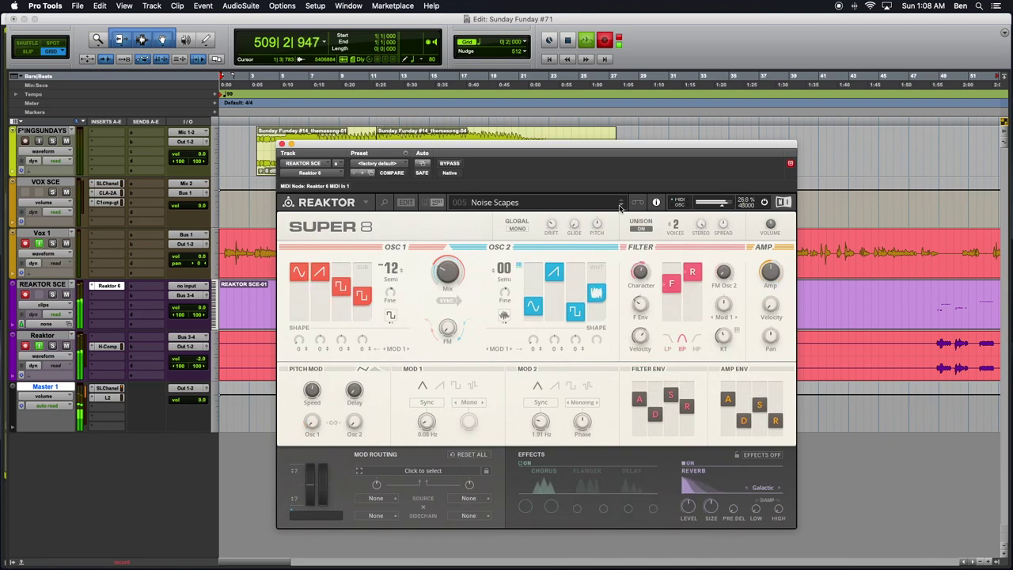
click(620, 205)
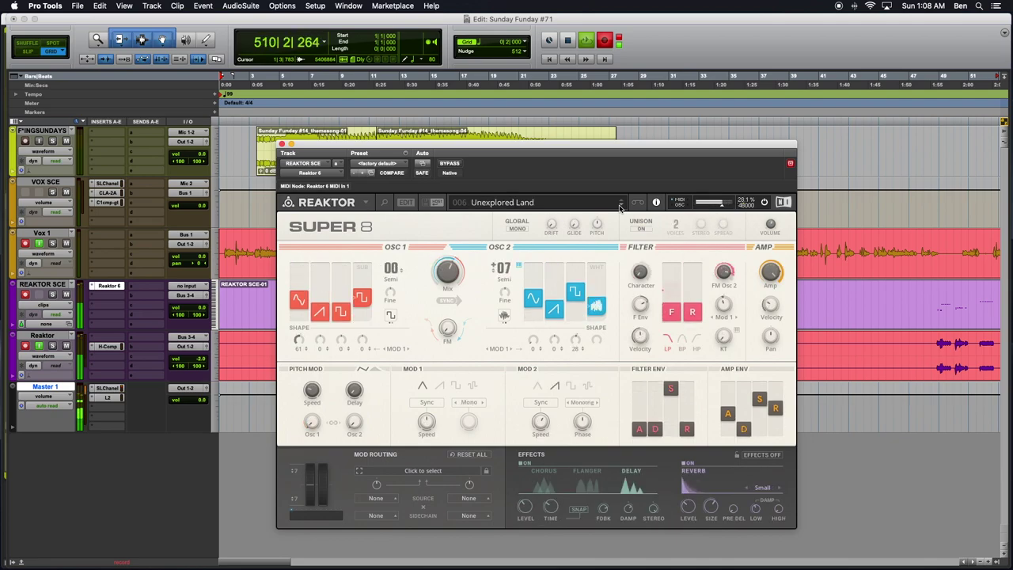
click(620, 205)
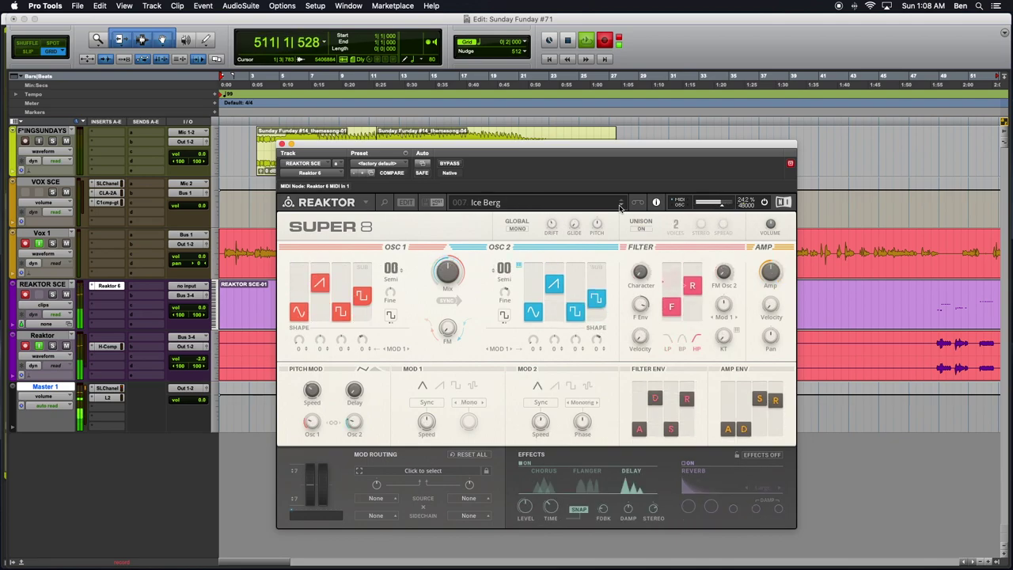
click(620, 205)
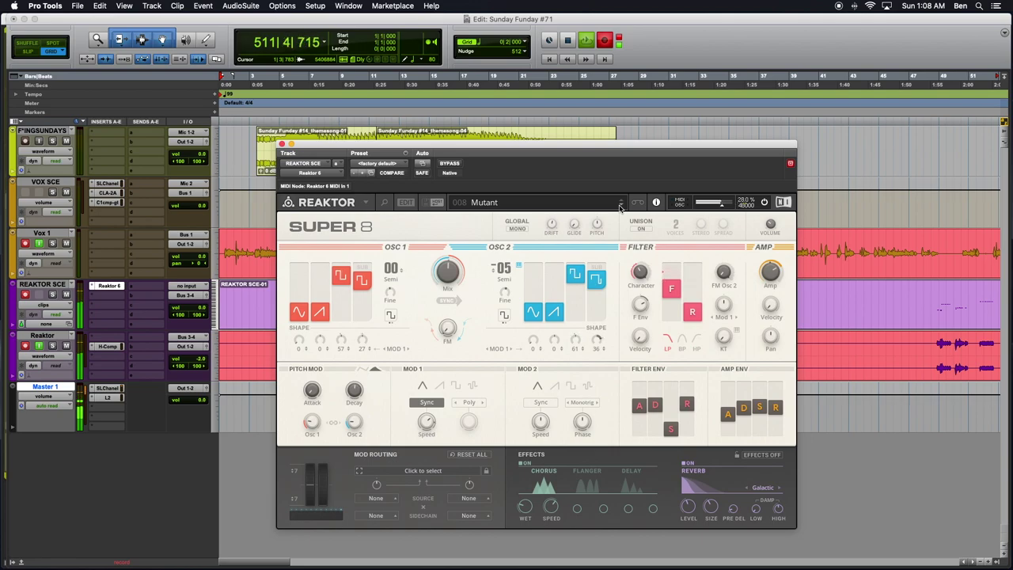
Step through Glassy, Four Voice, All Back, Dirt Rider, Tantrum and Hooked to the Seventh Dimension preset
click(620, 205)
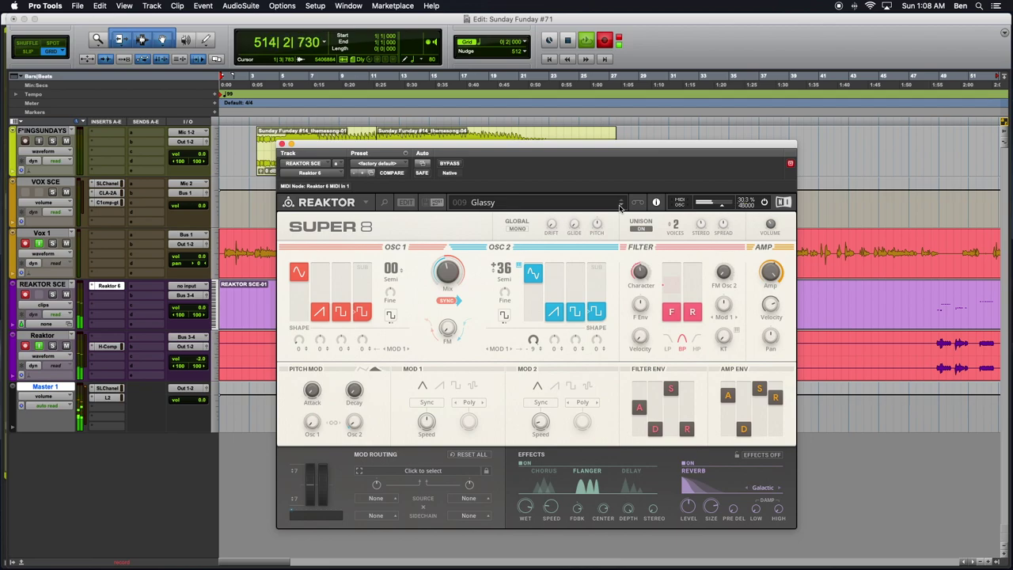
click(620, 205)
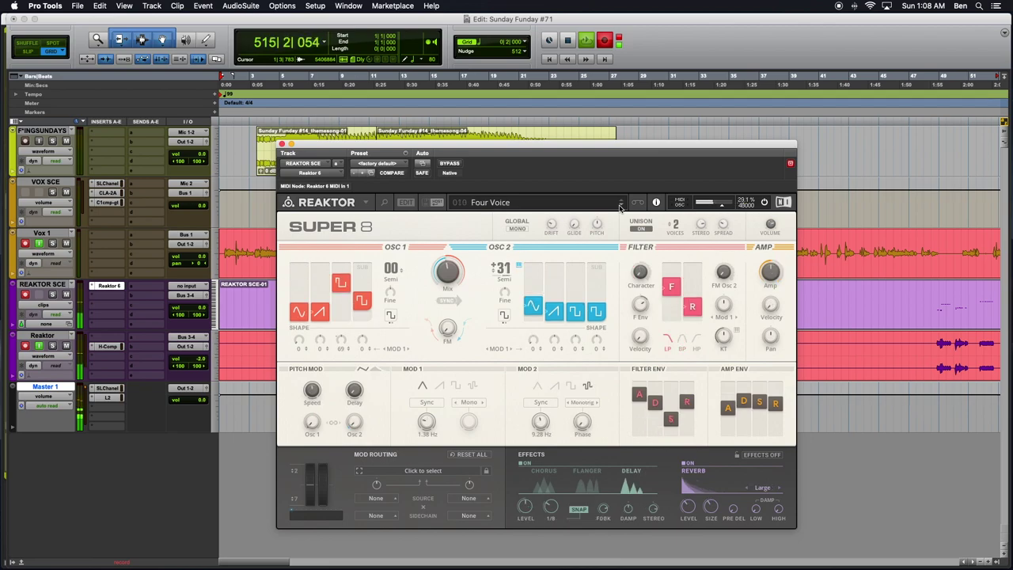
click(621, 205)
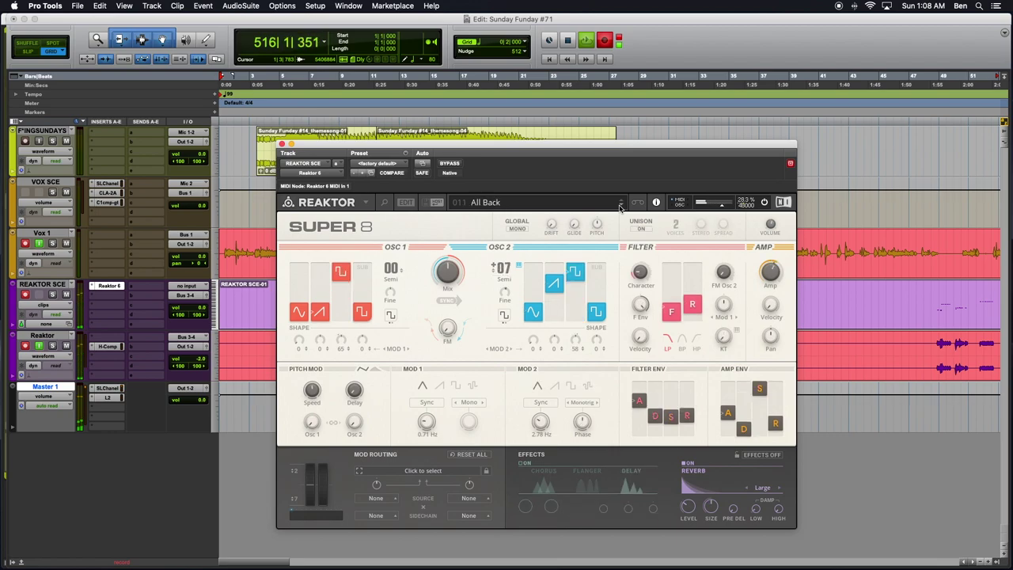
click(620, 205)
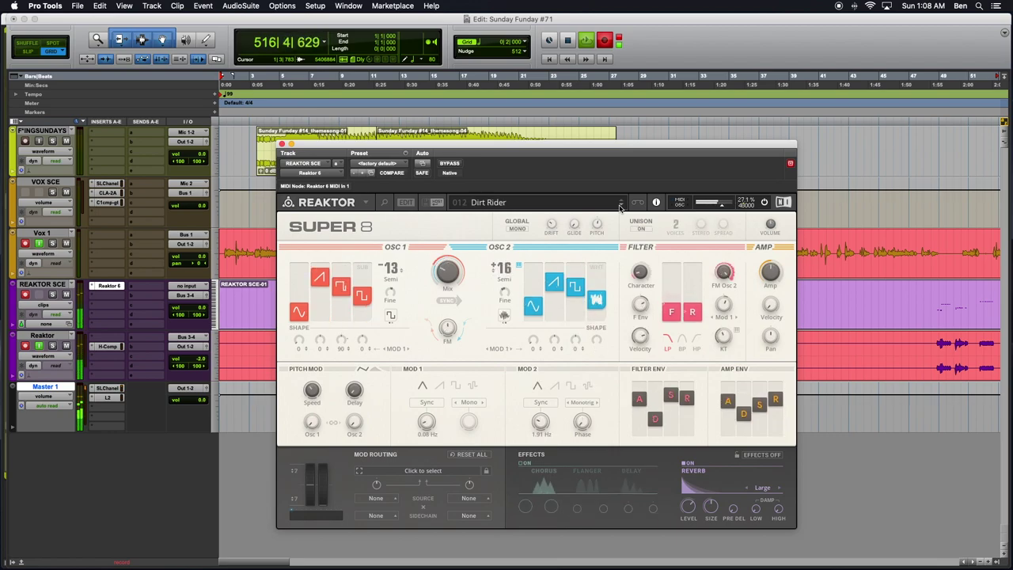
click(620, 205)
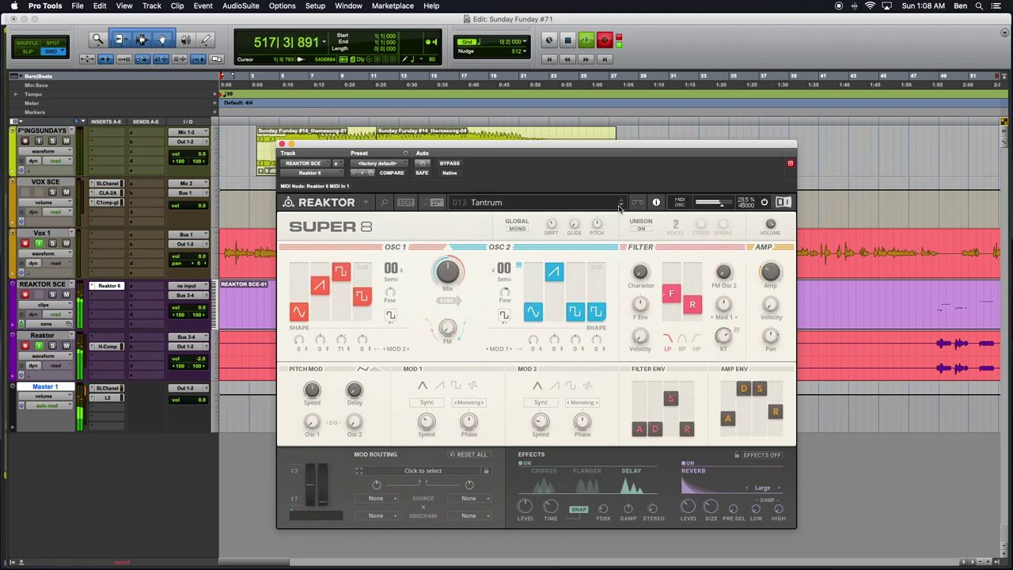
click(621, 205)
click(620, 205)
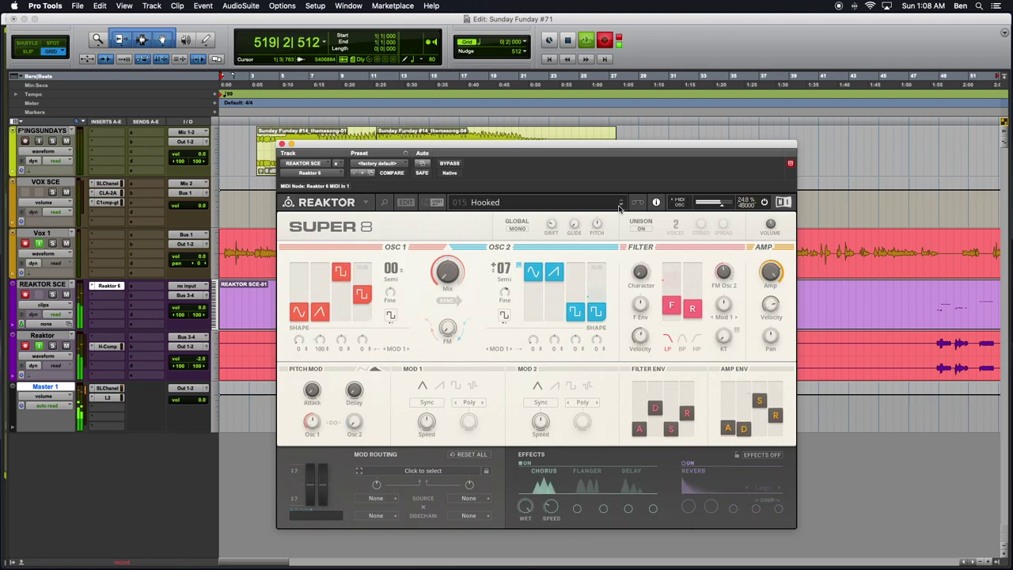
click(621, 206)
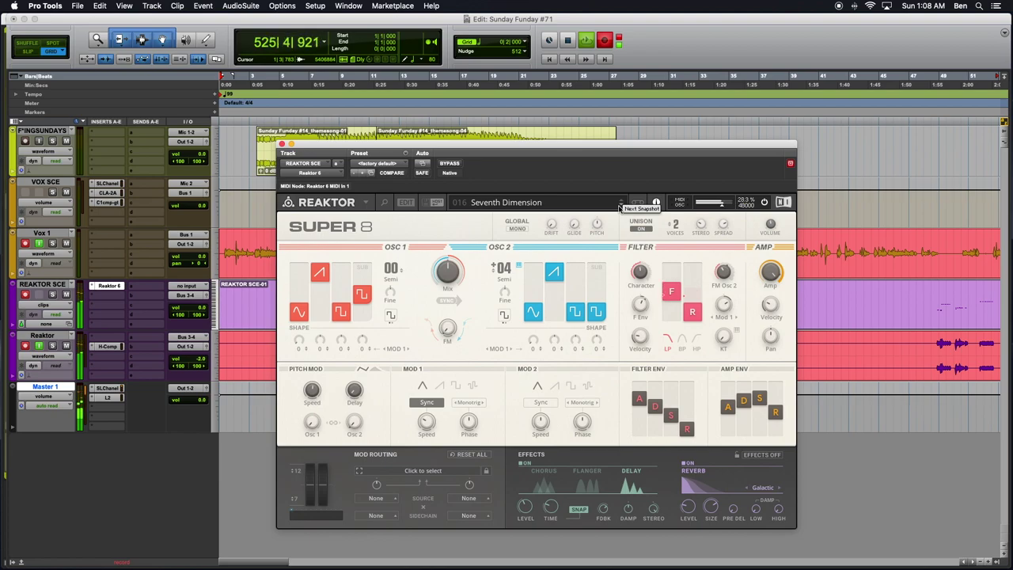
Set Osc 2's Semi to 00 and adjust the Fine tuning of both oscillators
drag(506, 270, 508, 290)
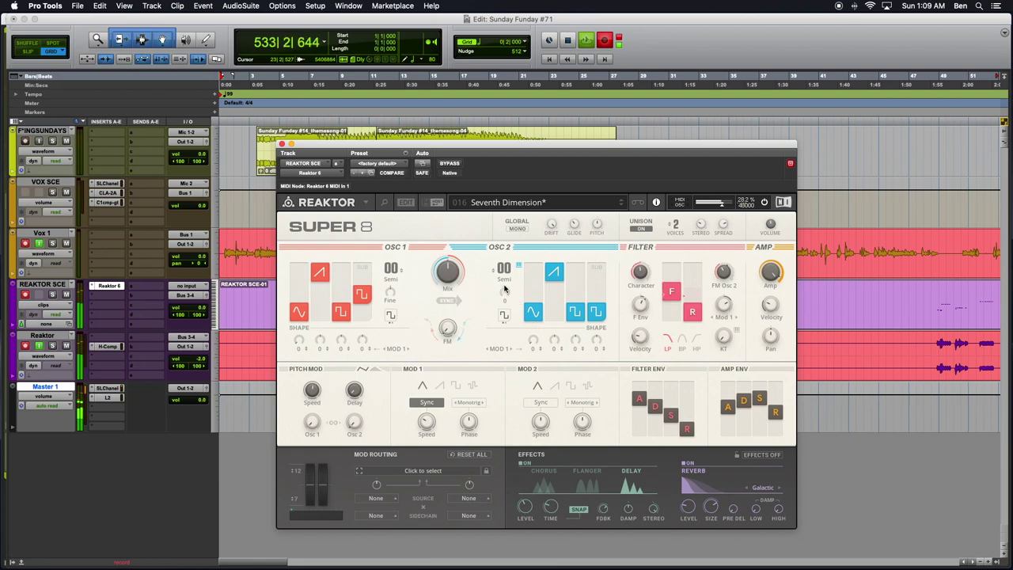
mouse_move(506, 289)
mouse_down()
mouse_move(507, 276)
mouse_move(505, 293)
mouse_up()
mouse_move(390, 292)
mouse_down()
mouse_move(393, 328)
mouse_move(392, 283)
mouse_move(388, 299)
mouse_up()
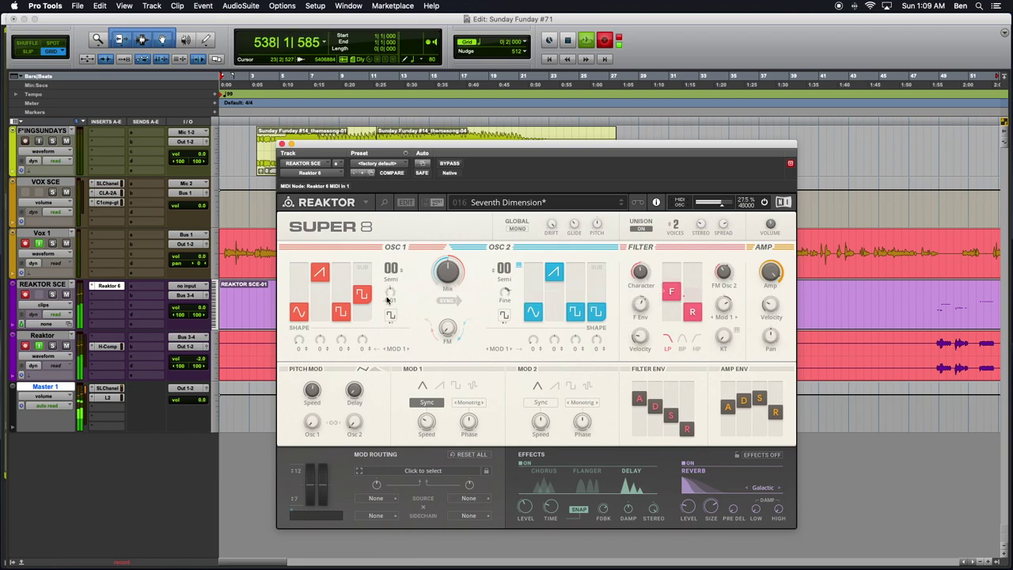
Reset Osc 2's Fine tuning to its default and bring up the reset and MIDI learn options for both Fine knobs
right_click(503, 296)
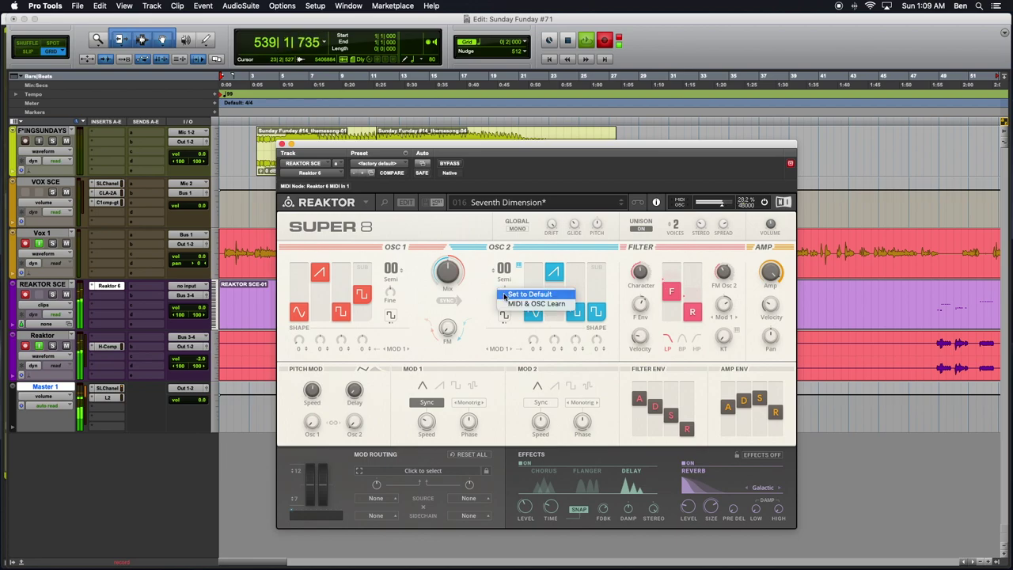
click(519, 293)
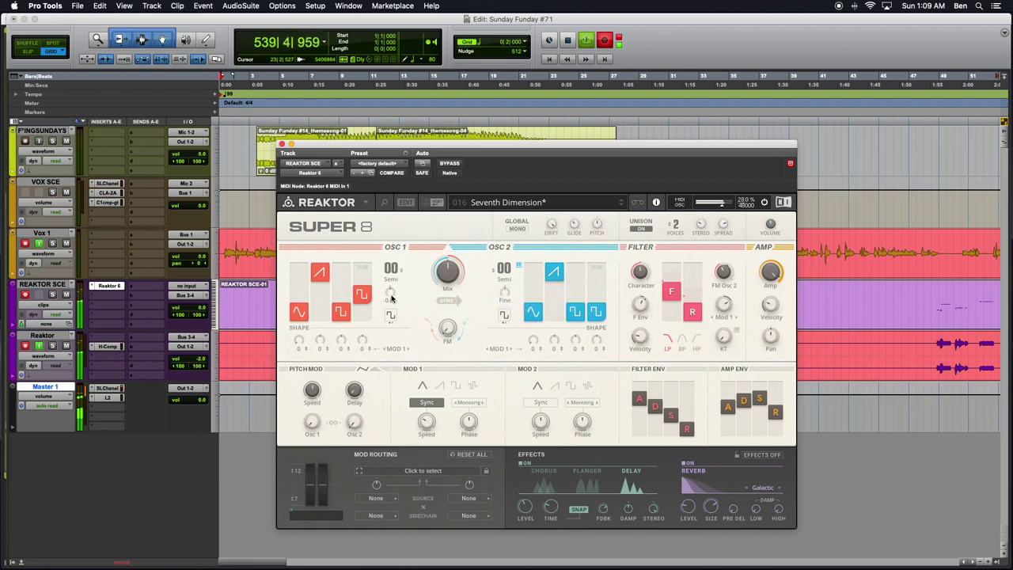
right_click(390, 291)
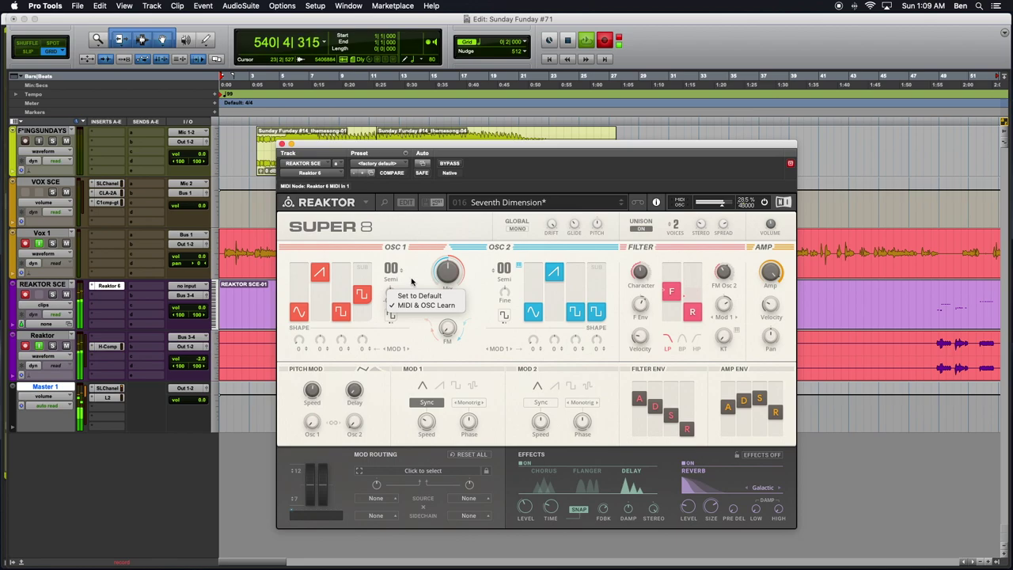
click(496, 295)
right_click(504, 293)
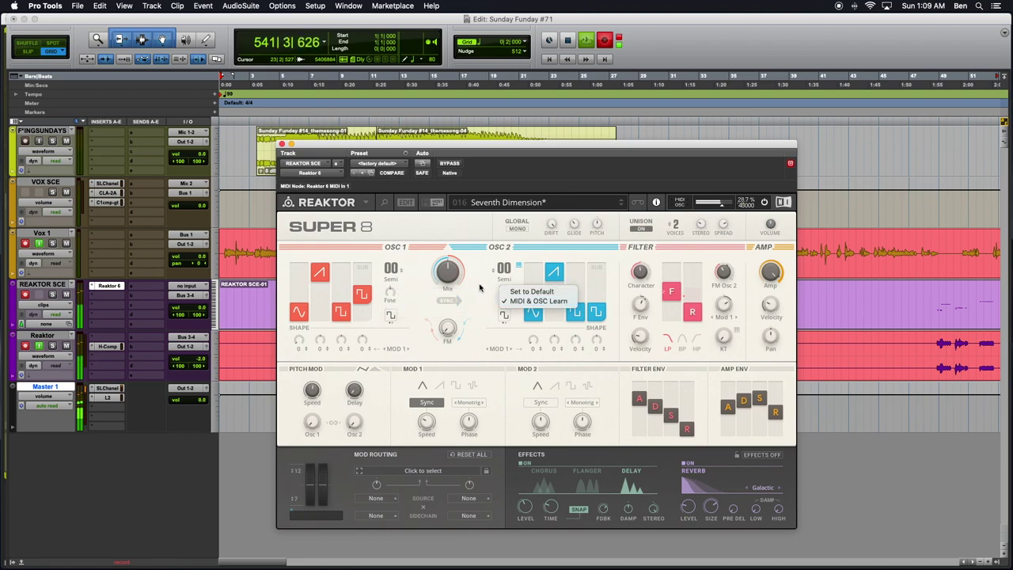
click(480, 288)
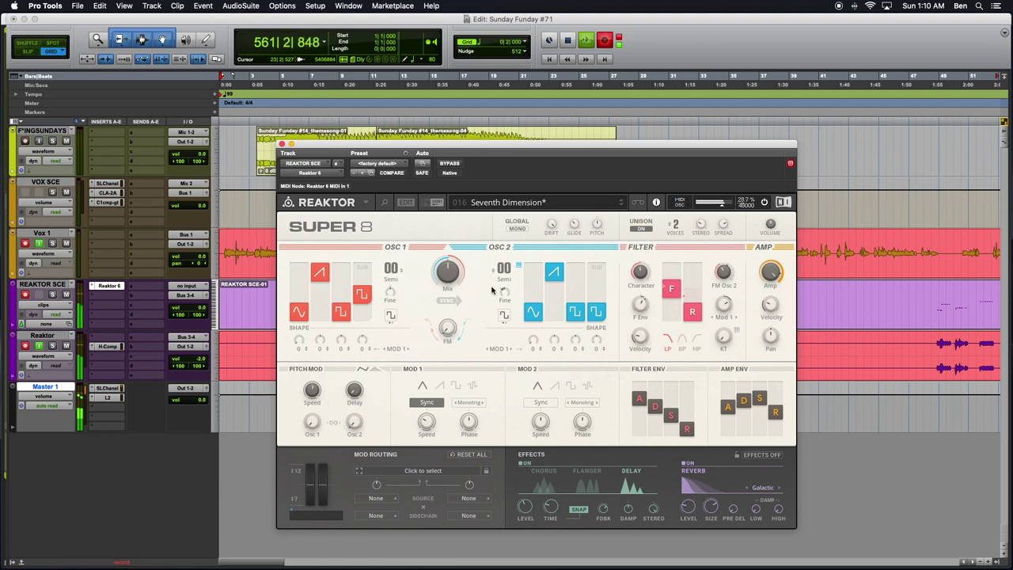
Step past Rewind and Sputnik to the Soligna pad preset
click(622, 206)
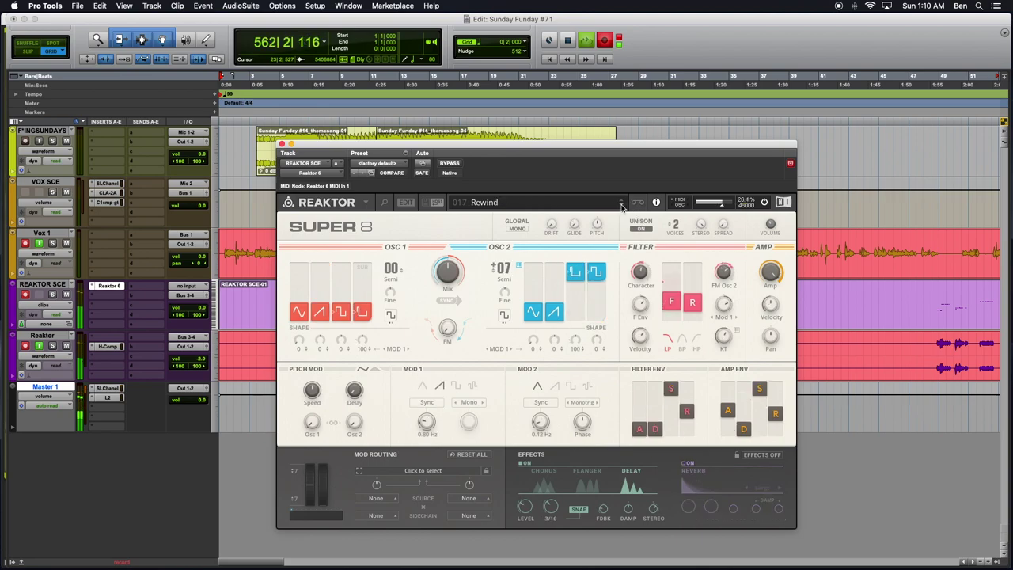
click(622, 206)
click(622, 206)
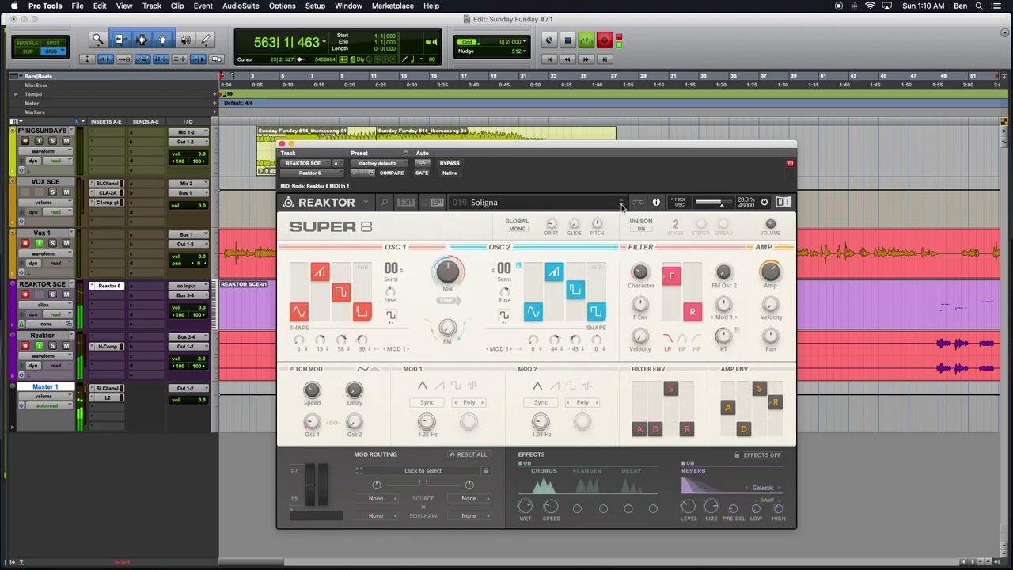
Step through Matrix Strings, Chorus Strings, Vintage Silk, Aurora and Rustic Boss to the Polyglider preset
click(622, 206)
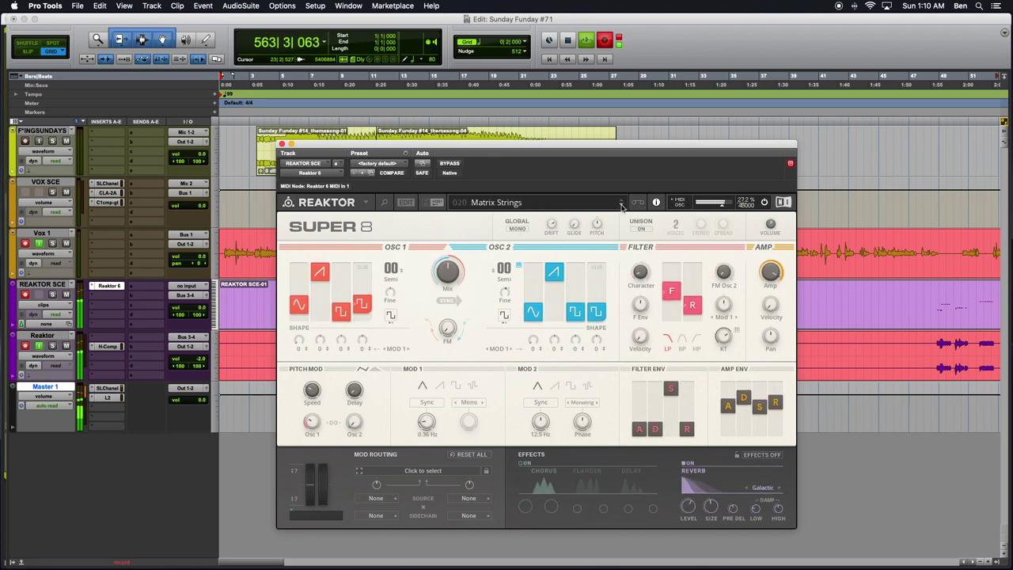
click(621, 206)
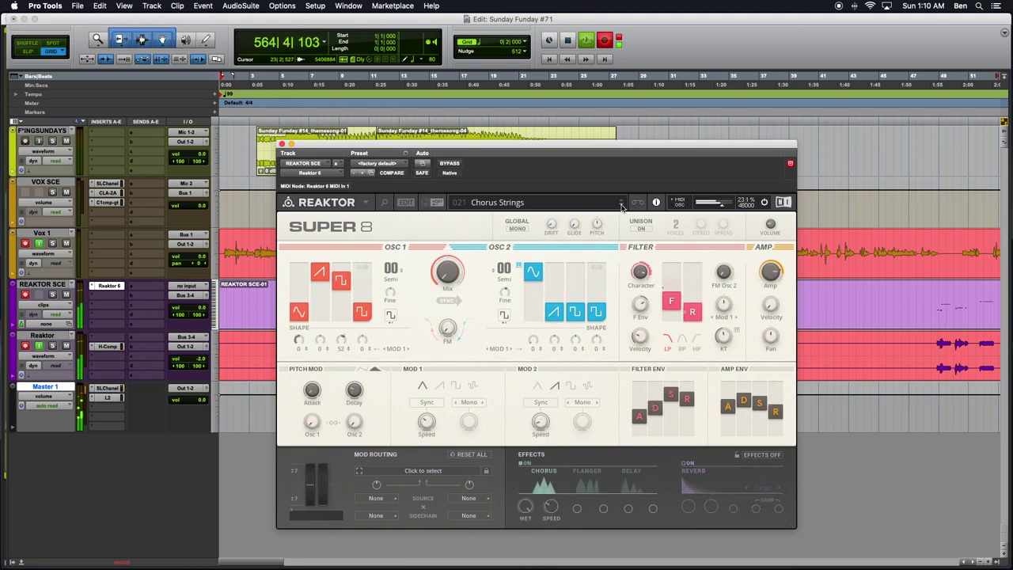
click(622, 206)
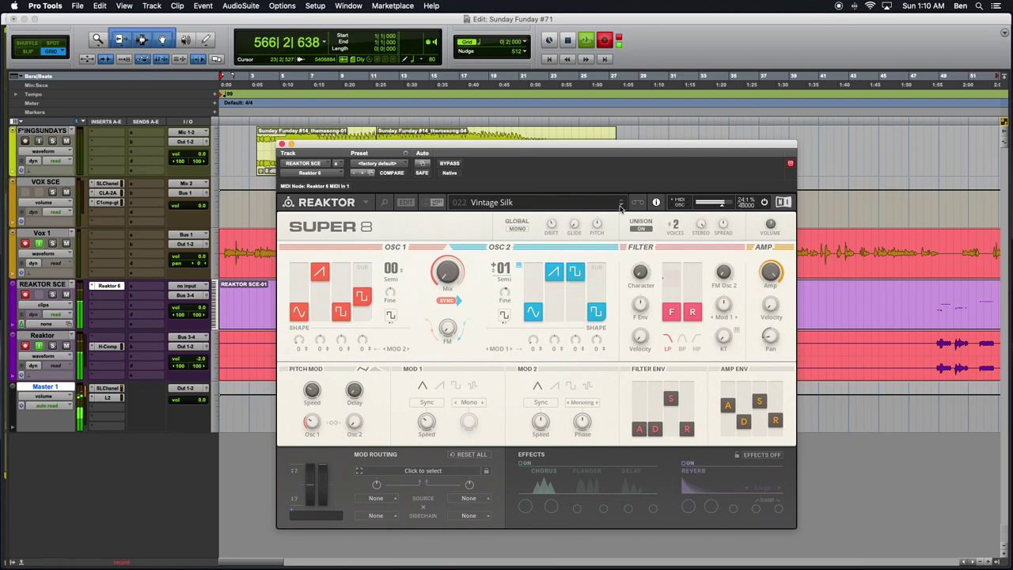
click(622, 206)
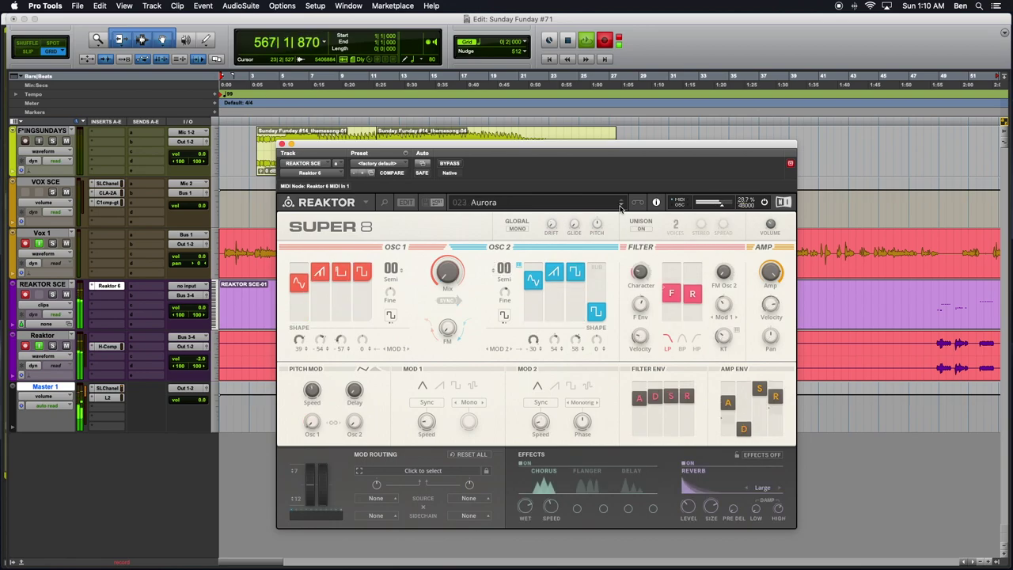
click(622, 206)
click(622, 206)
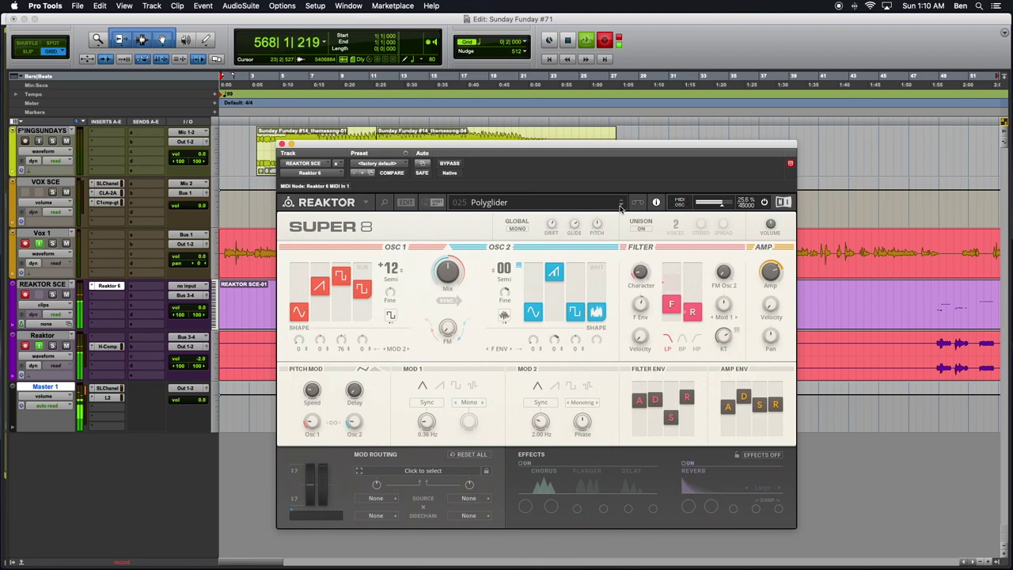
Browse the full list of Super 8 snapshots and load the Glass Scape preset
click(564, 202)
mouse_move(553, 202)
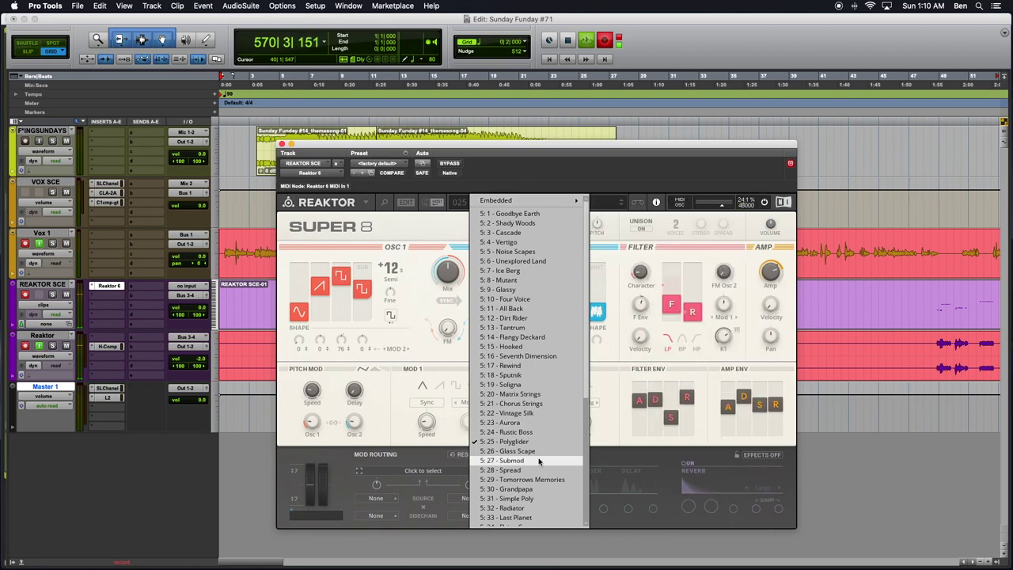
scroll(530, 455, down, 5)
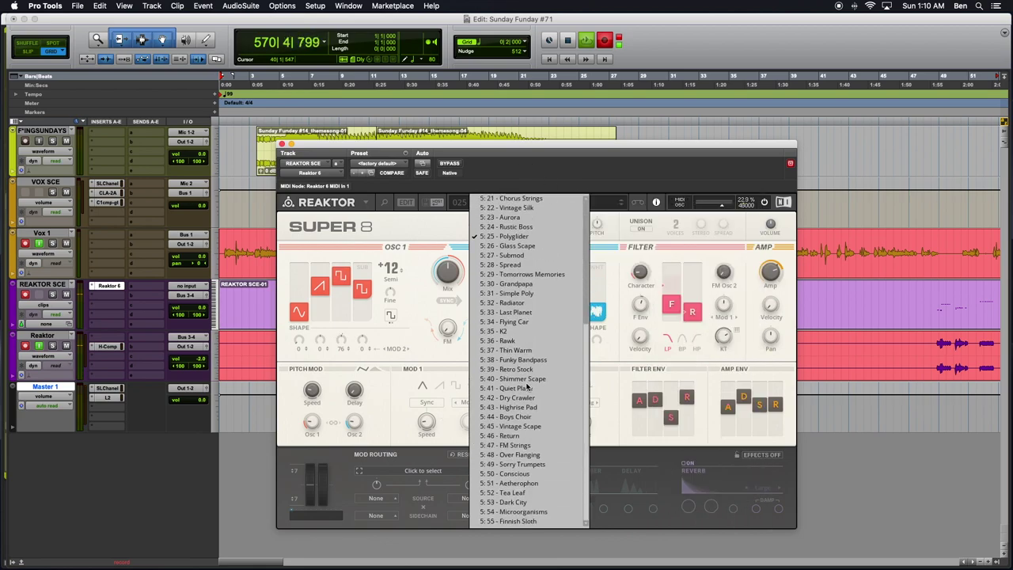
click(526, 246)
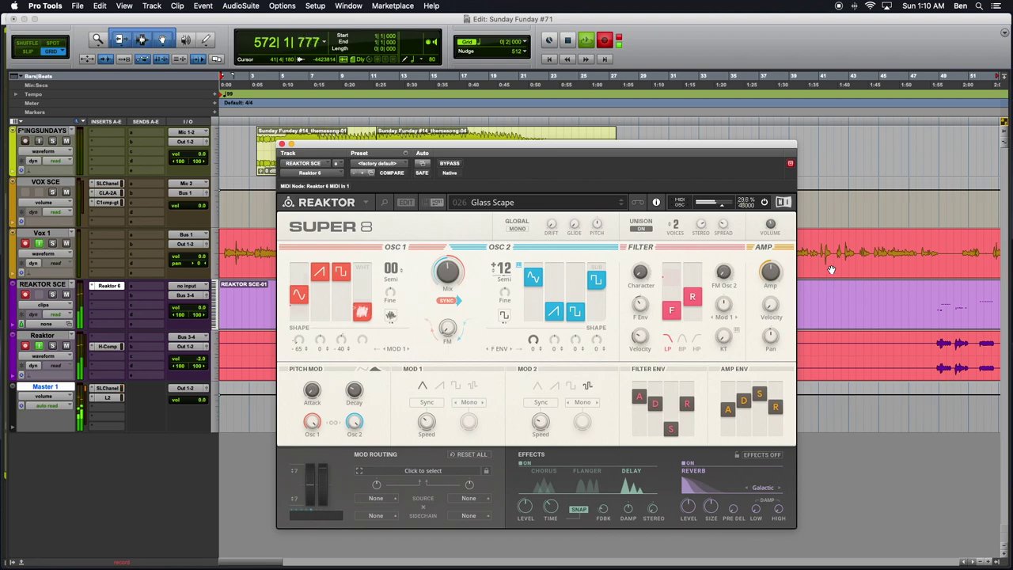
key(r)
key(r)
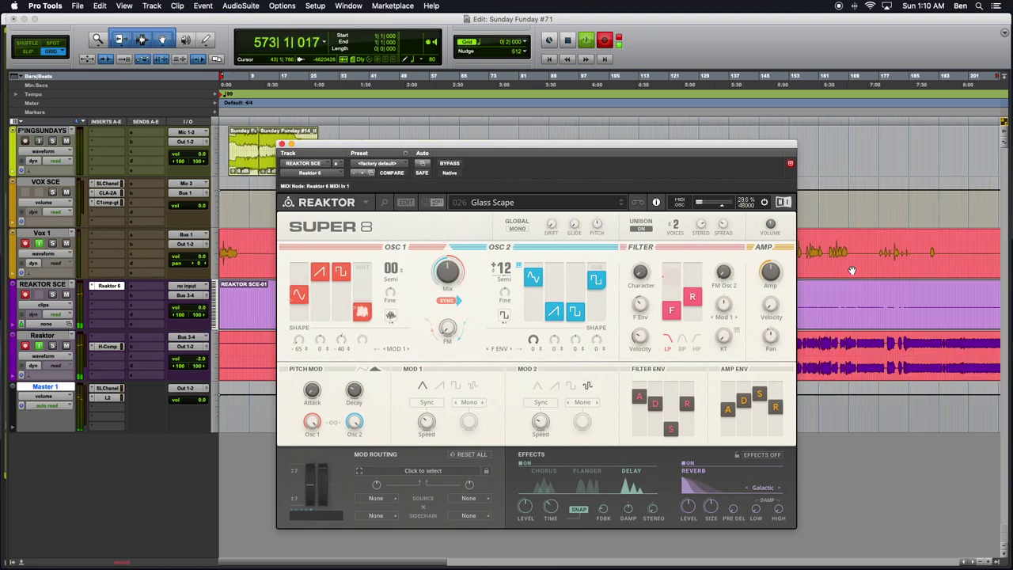
key(r)
key(r)
key(t)
key(t)
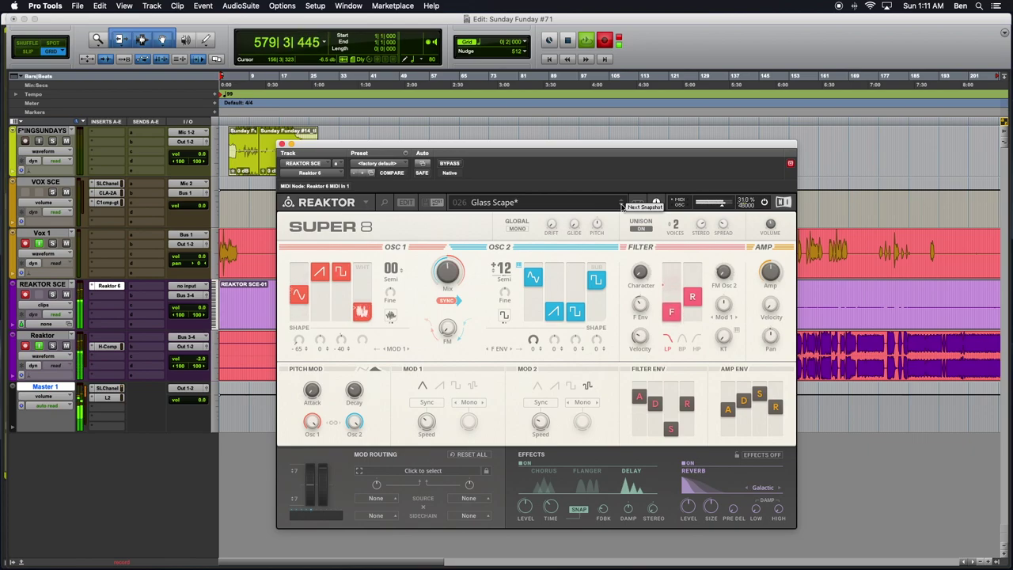
Lower the attack of both the filter envelope and the amp envelope in the Glass Scape preset
click(639, 417)
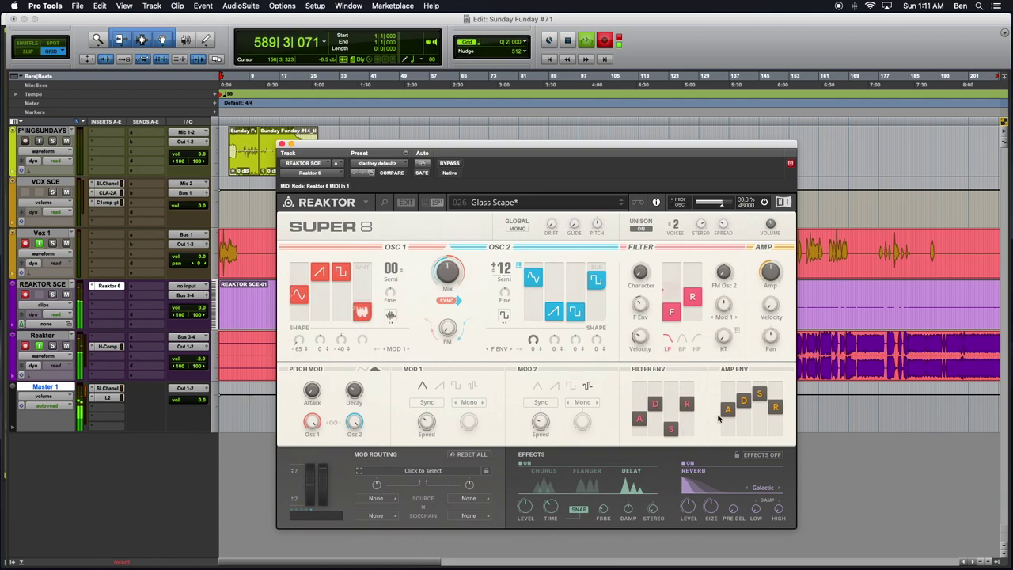
drag(726, 408, 728, 415)
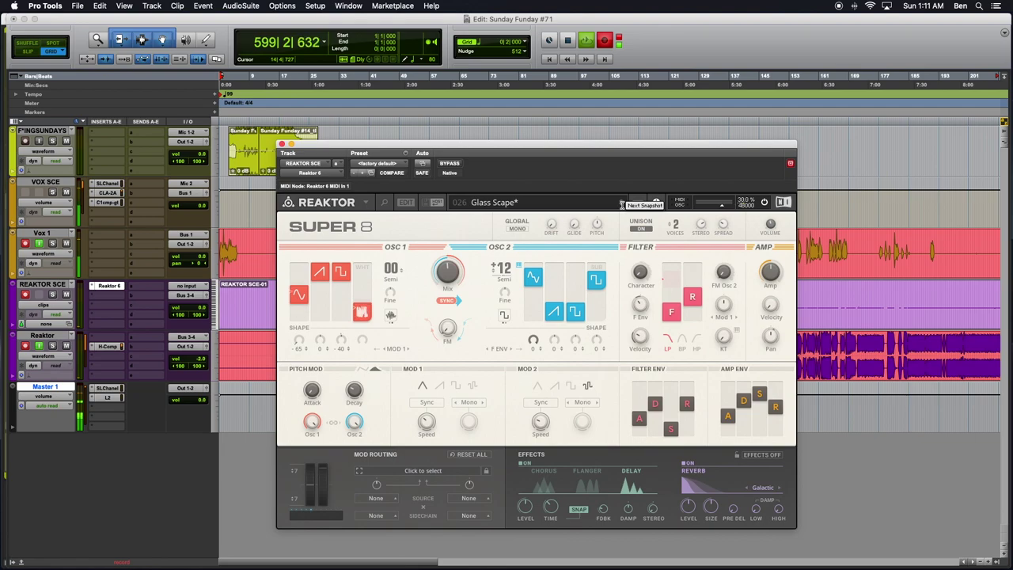
Step past Submod to the Spread preset and raise its filter Character
click(622, 205)
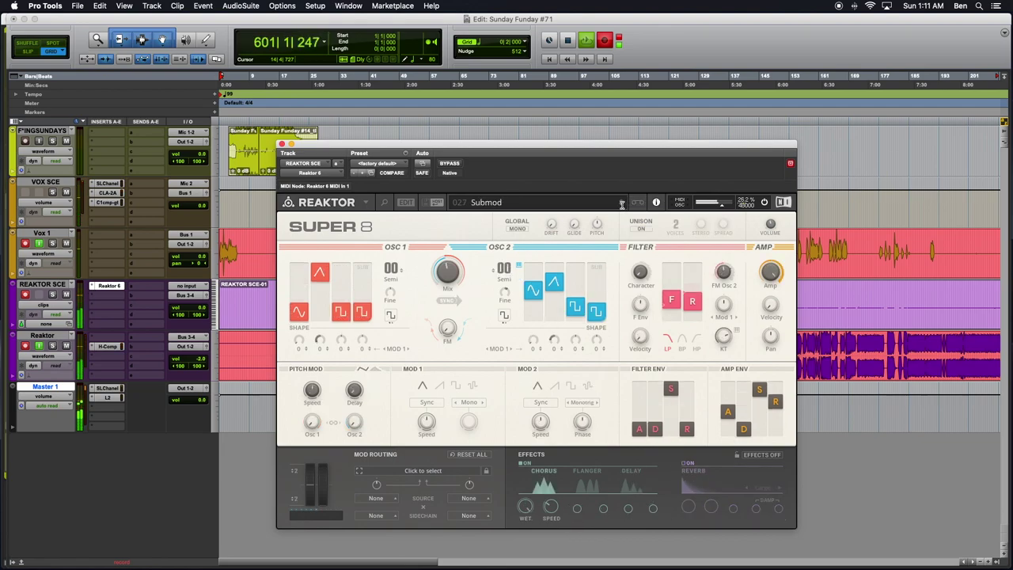
click(622, 204)
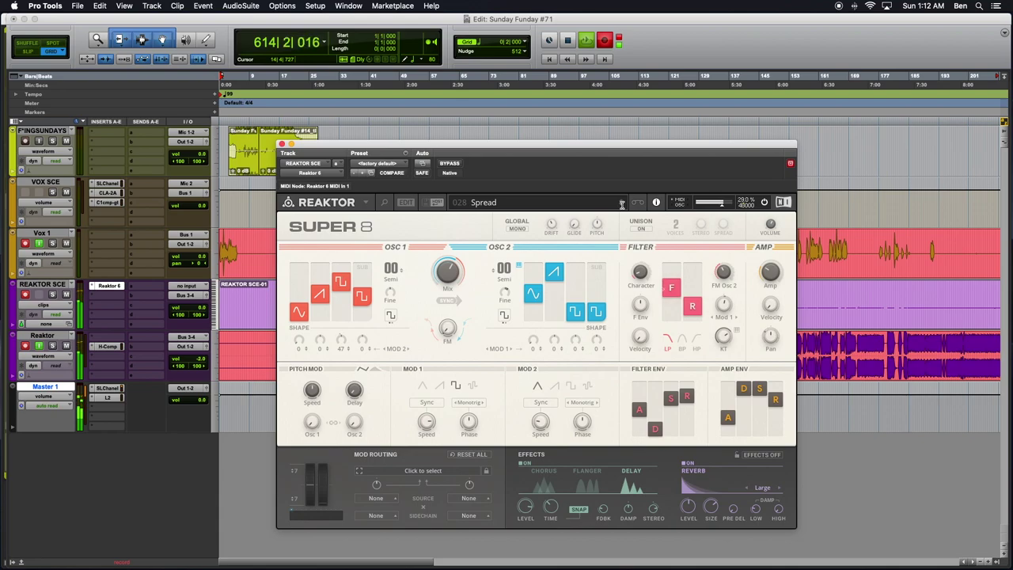
drag(642, 280, 638, 256)
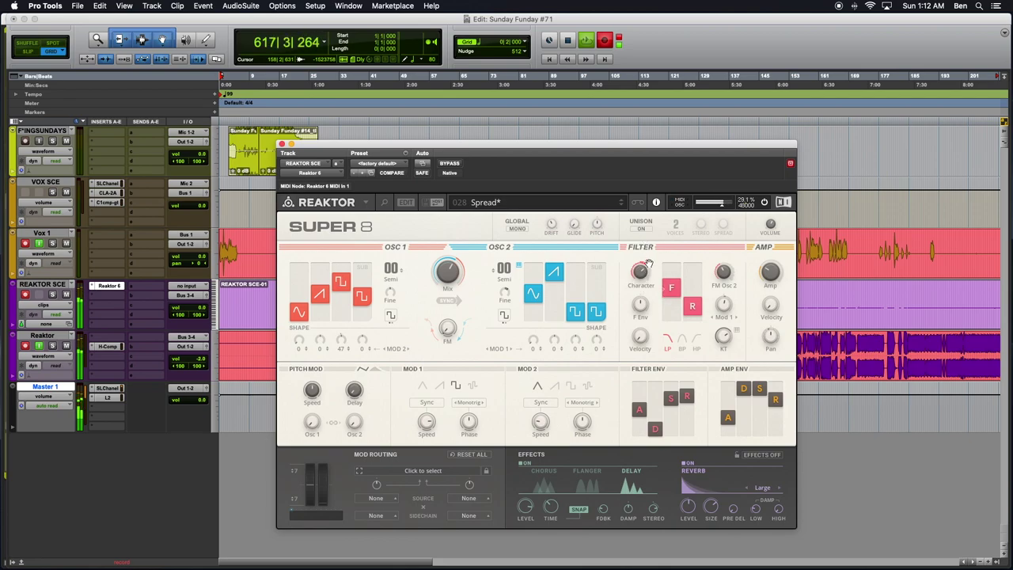
drag(645, 274, 646, 266)
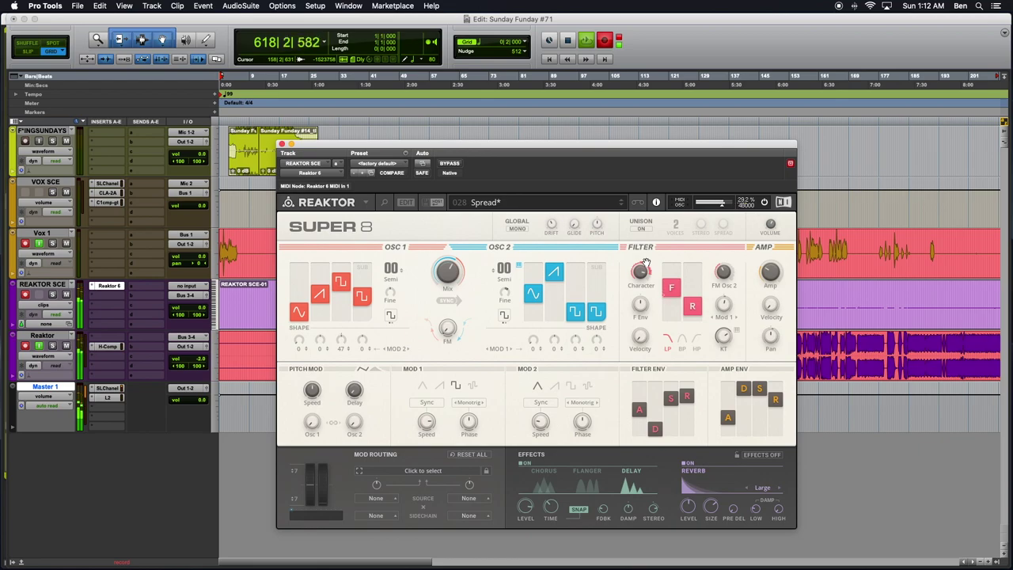